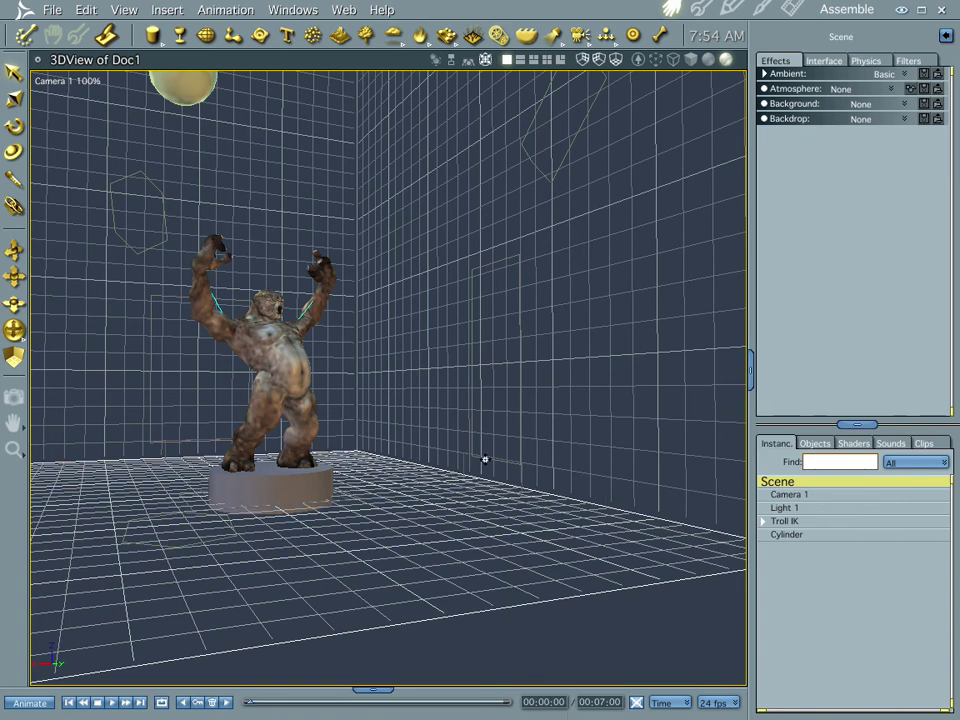
Orbit and dolly the camera closer to the troll, then open Interactive Renderer Settings.
{"action": "left_click_drag", "start_coordinate": [478, 456], "coordinate": [473, 476]}
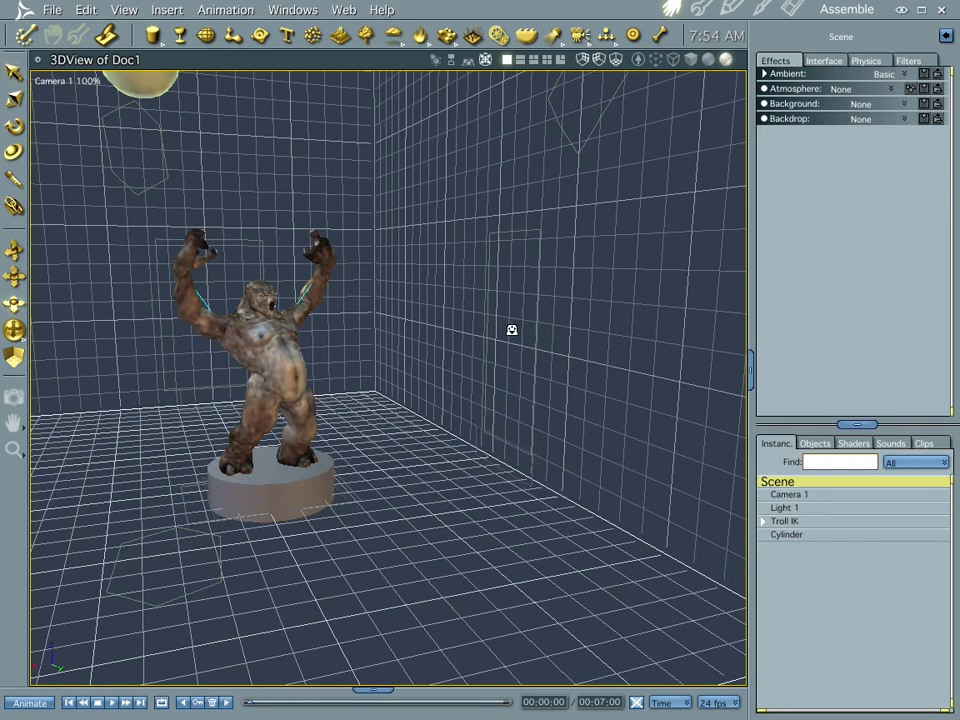
{"action": "left_click_drag", "start_coordinate": [512, 329], "coordinate": [436, 121]}
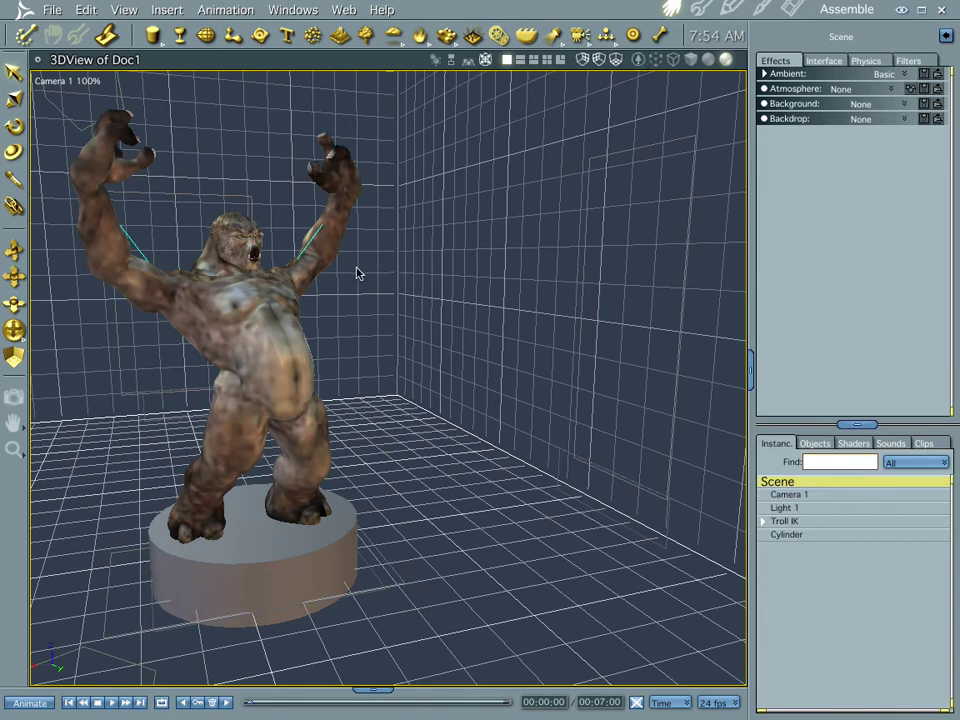
{"action": "left_click", "coordinate": [638, 60]}
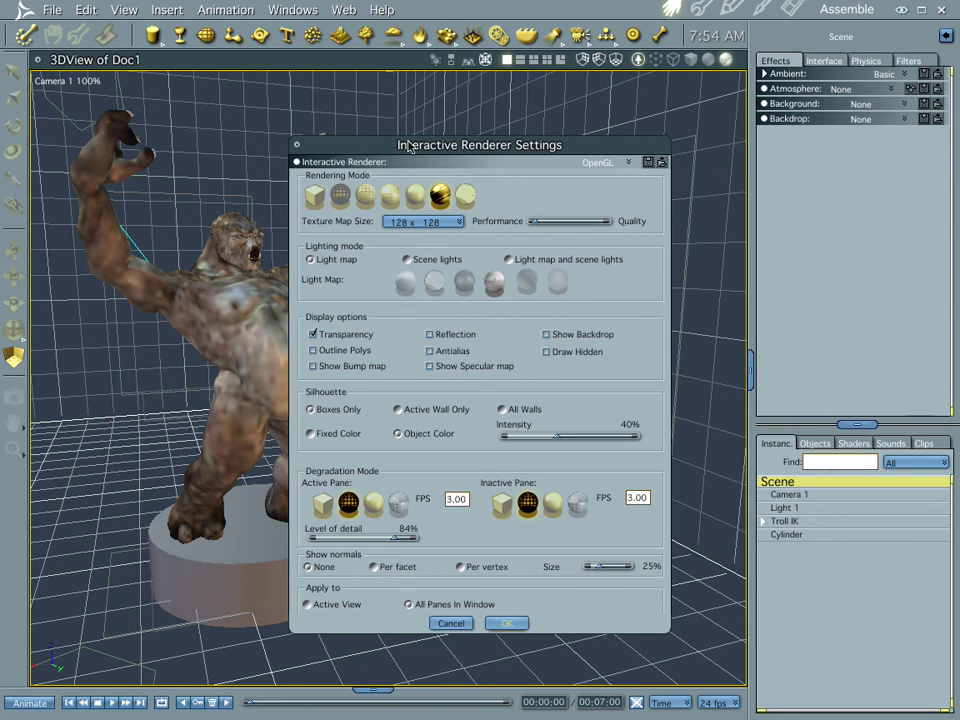
Move the settings dialog aside and switch the interactive renderer to Software.
{"action": "left_click_drag", "start_coordinate": [402, 146], "coordinate": [502, 112]}
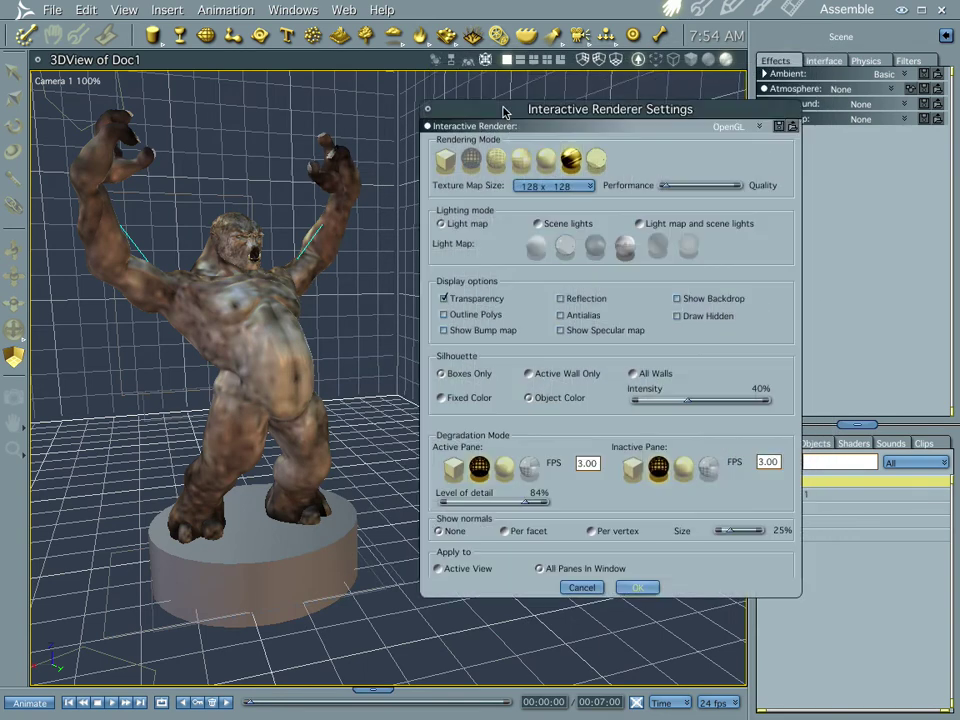
{"action": "left_click", "coordinate": [756, 130]}
{"action": "left_click", "coordinate": [648, 130]}
{"action": "left_click", "coordinate": [756, 131]}
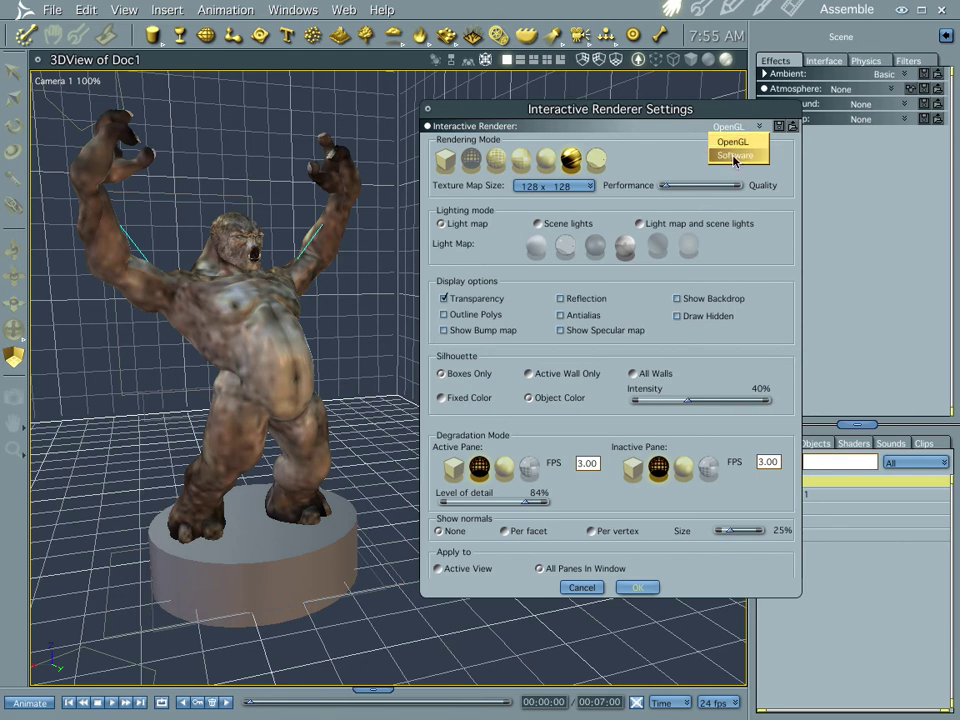
{"action": "left_click", "coordinate": [734, 156]}
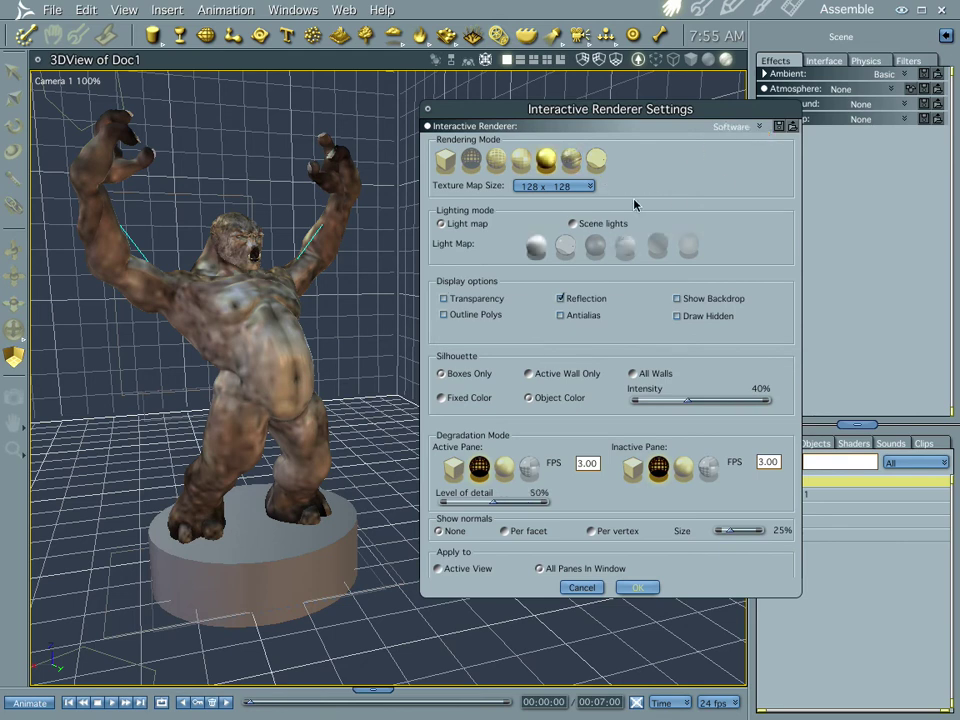
Check the Texture Map Size list, leaving it at 128 x 128.
{"action": "left_click", "coordinate": [572, 186]}
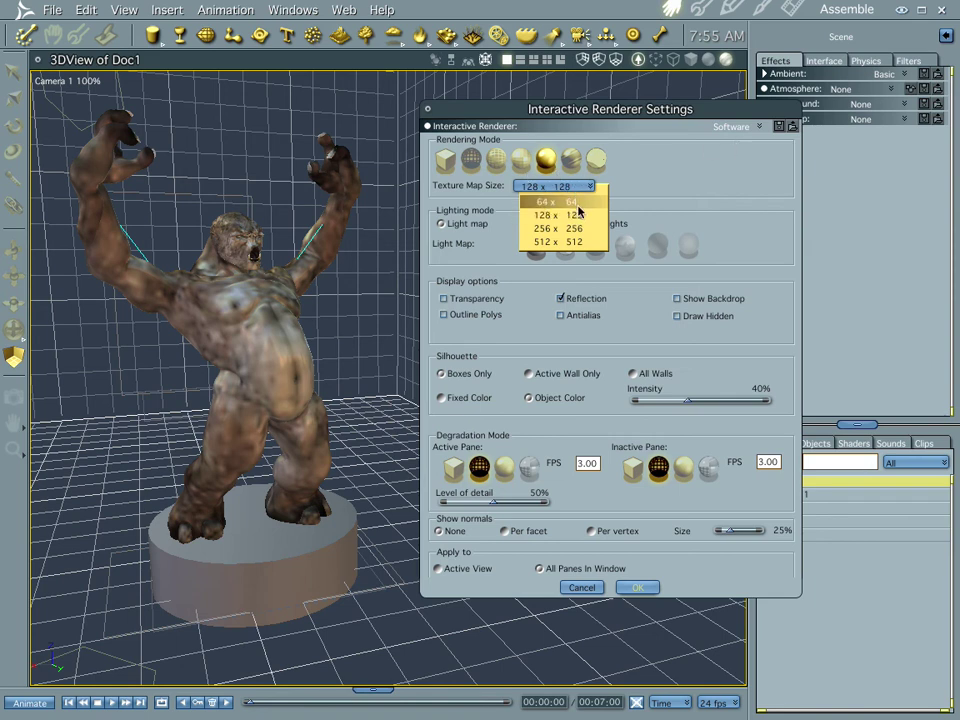
{"action": "left_click", "coordinate": [756, 127]}
{"action": "left_click", "coordinate": [757, 127]}
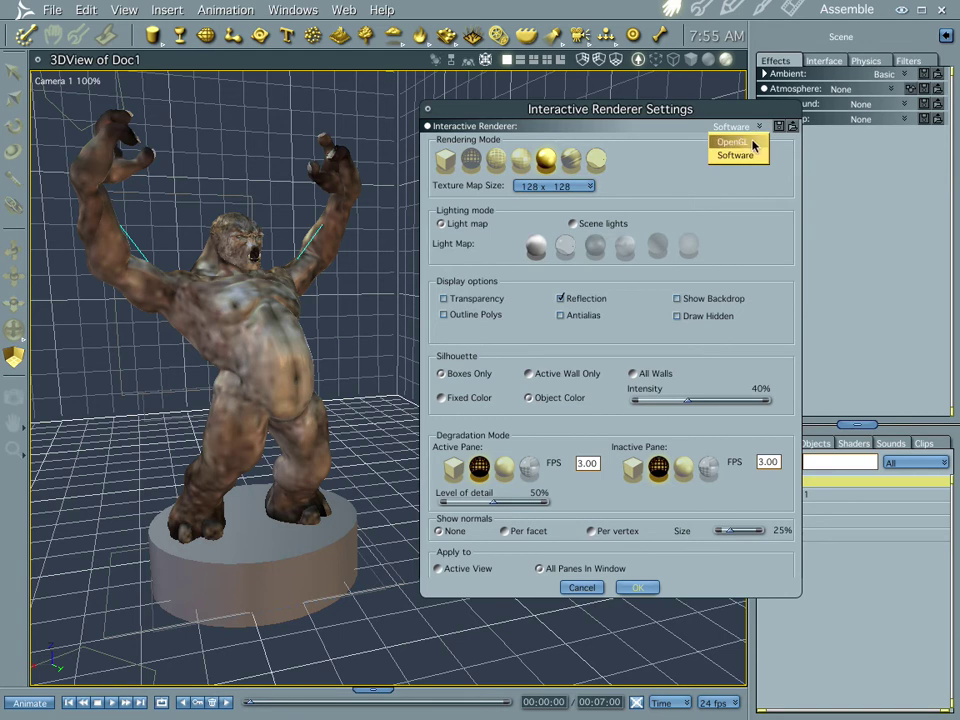
Switch the interactive renderer back to OpenGL and apply the settings.
{"action": "left_click", "coordinate": [733, 142]}
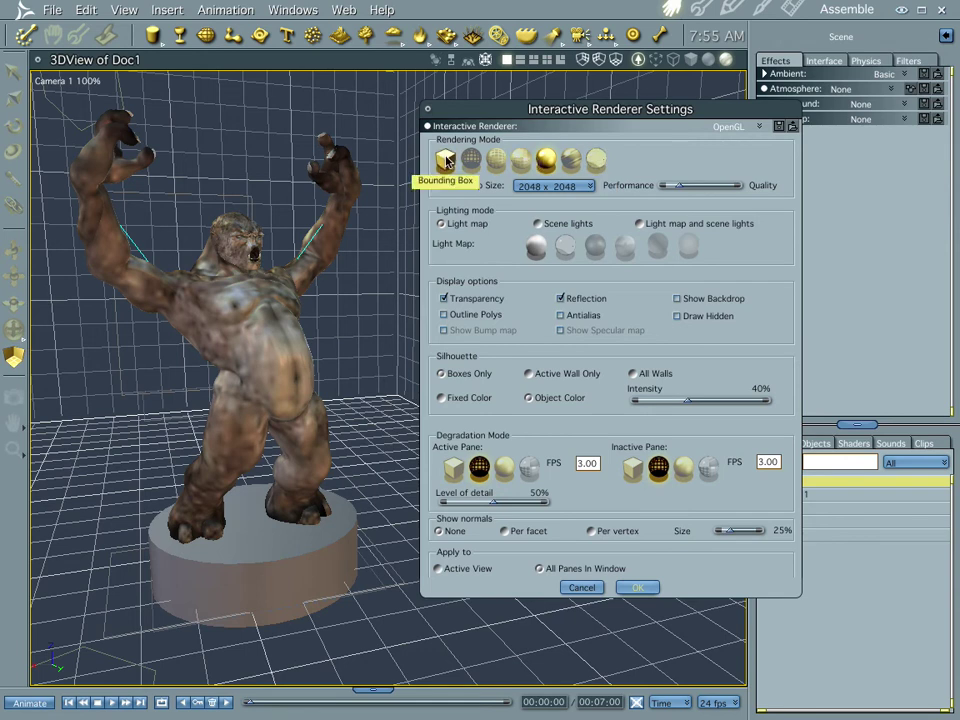
{"action": "left_click", "coordinate": [640, 587]}
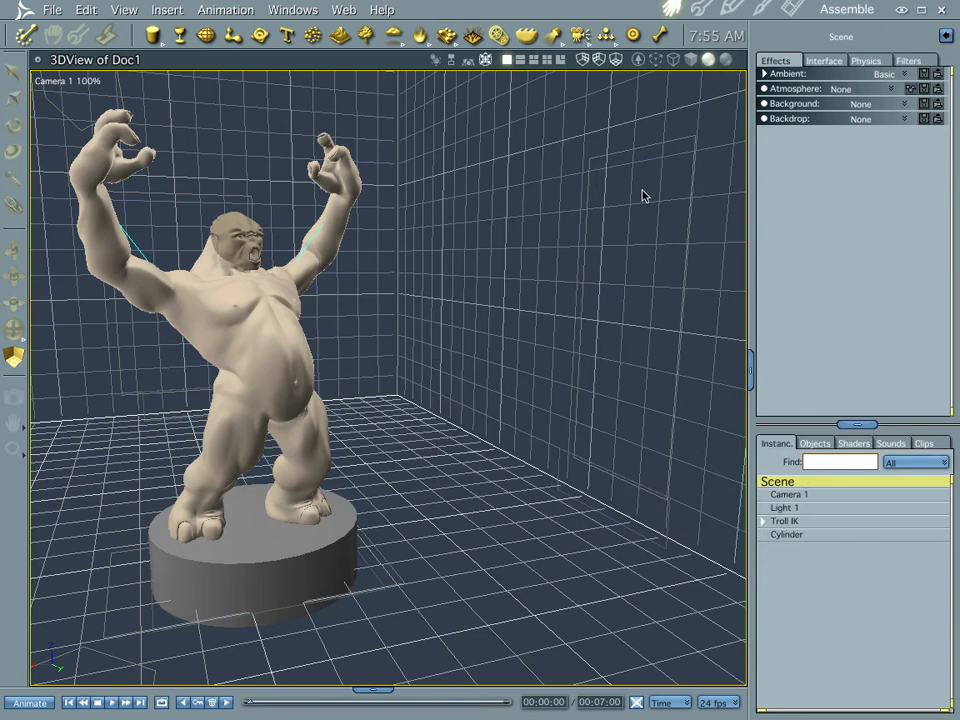
Cycle the view through Bounding Box, Wireframe, Flat, Gouraud and Textured, then reopen renderer settings.
{"action": "left_click", "coordinate": [658, 61]}
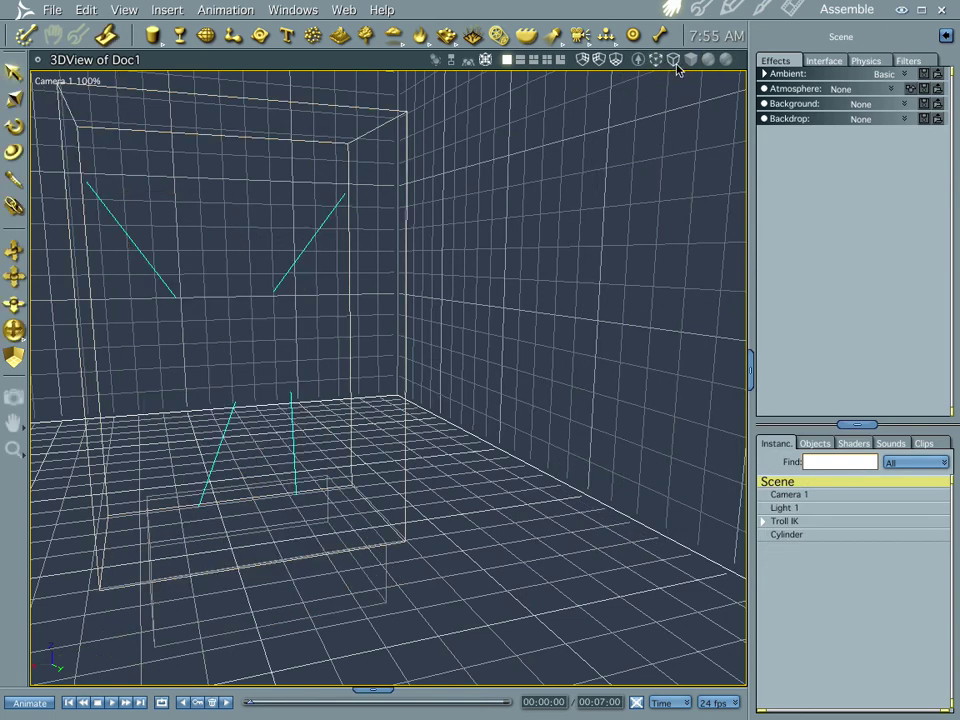
{"action": "left_click", "coordinate": [676, 62]}
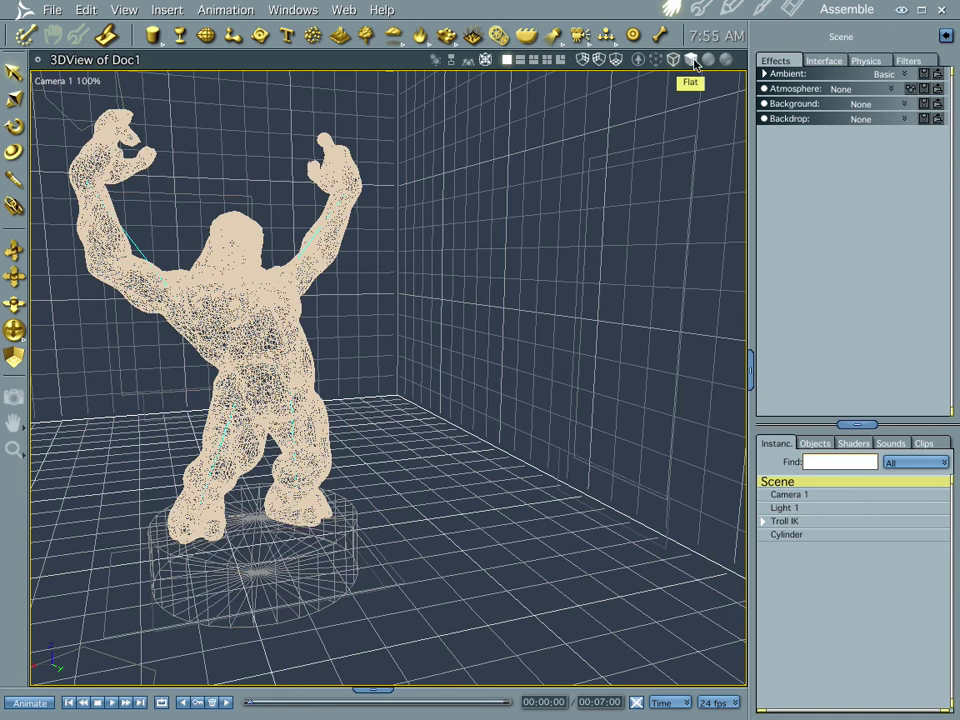
{"action": "left_click", "coordinate": [693, 62]}
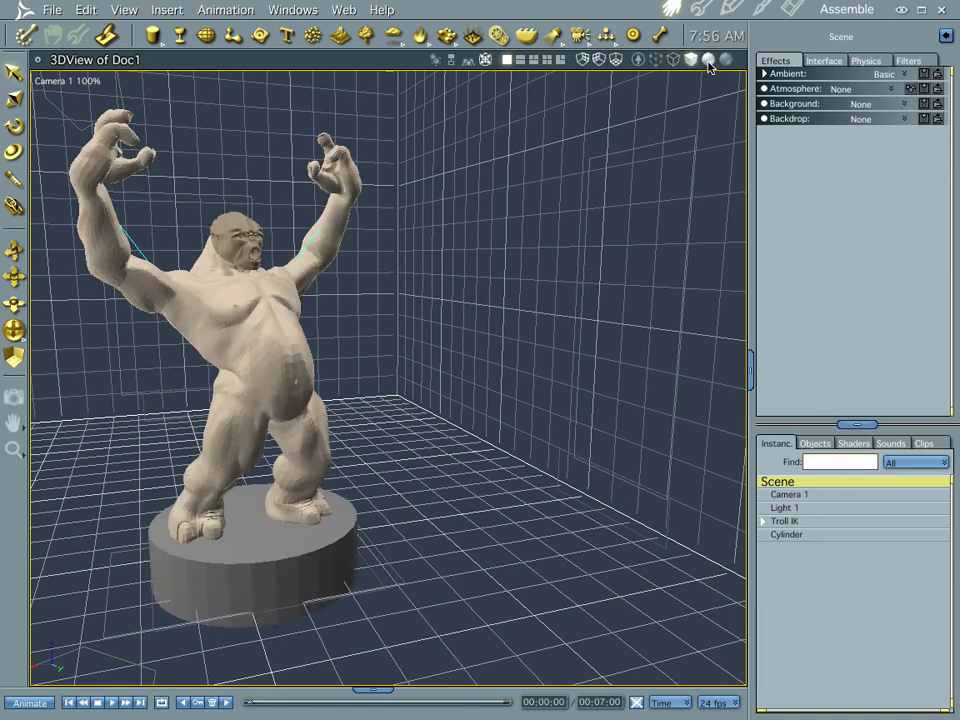
{"action": "left_click", "coordinate": [708, 61]}
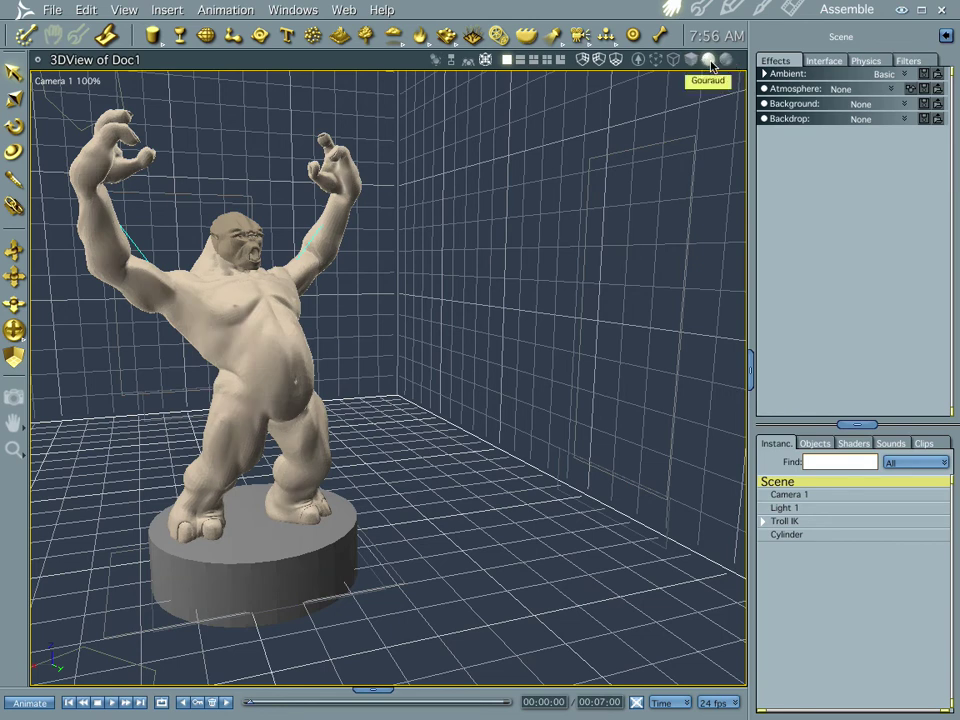
{"action": "left_click", "coordinate": [709, 61]}
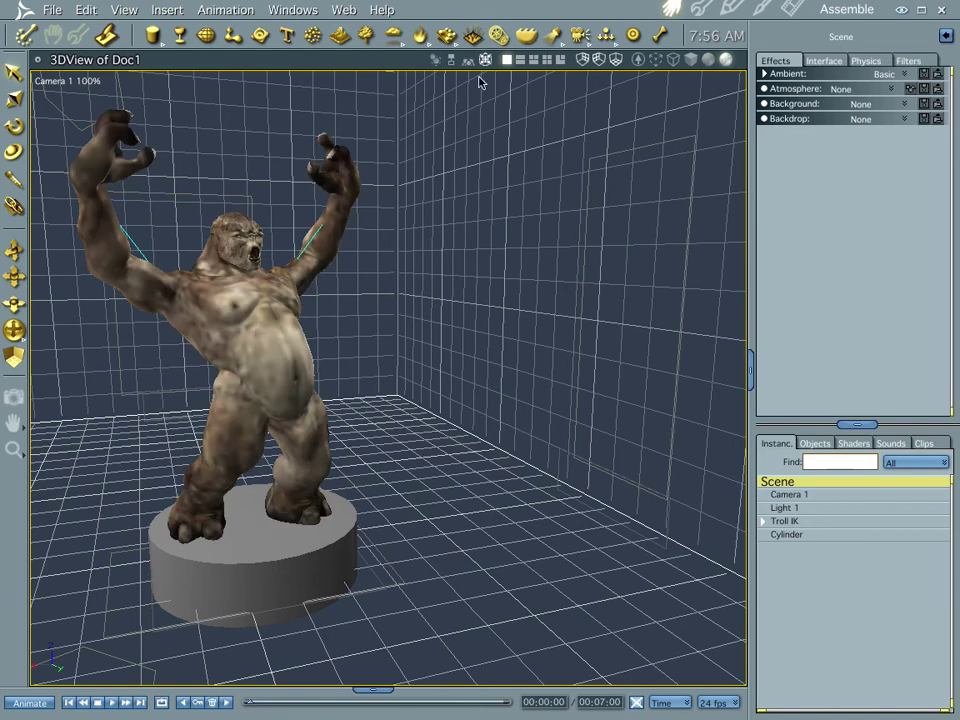
{"action": "left_click", "coordinate": [640, 60]}
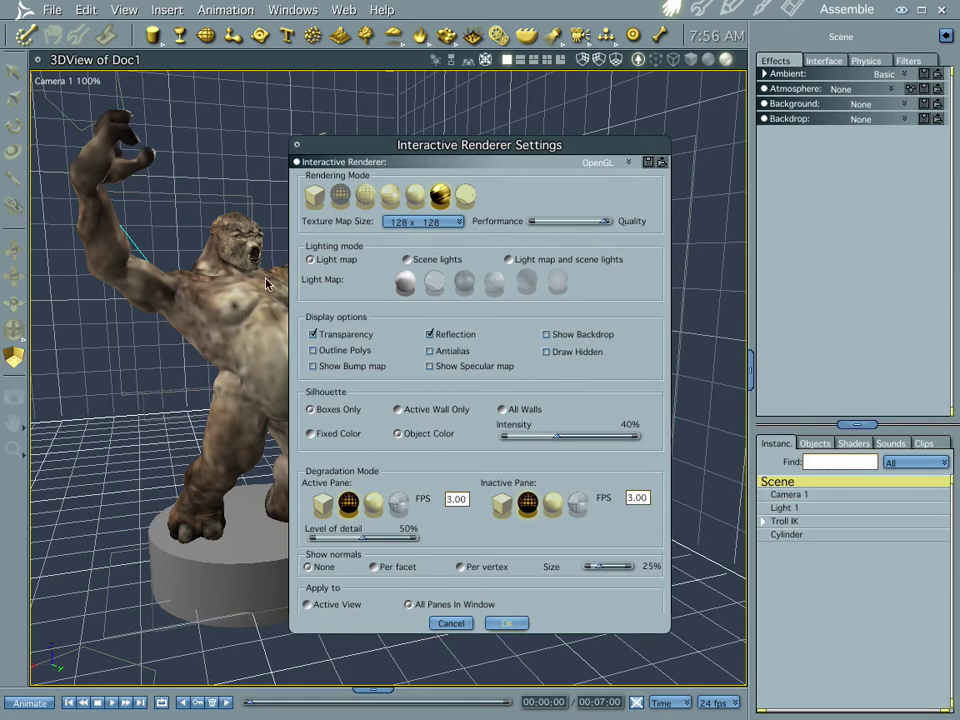
{"action": "left_click", "coordinate": [455, 222]}
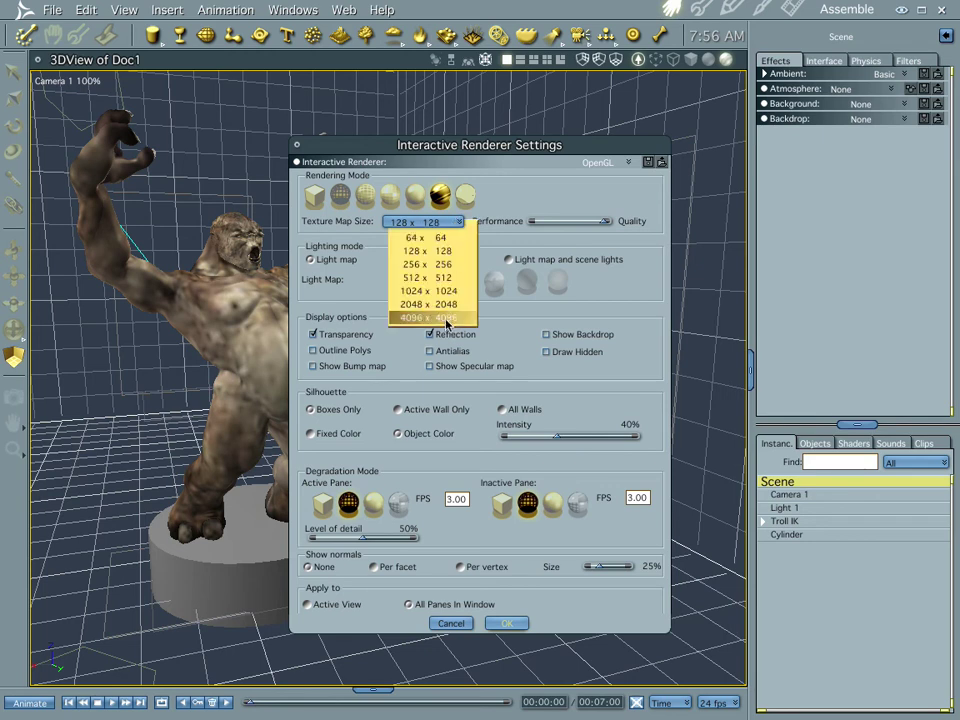
{"action": "left_click", "coordinate": [354, 216]}
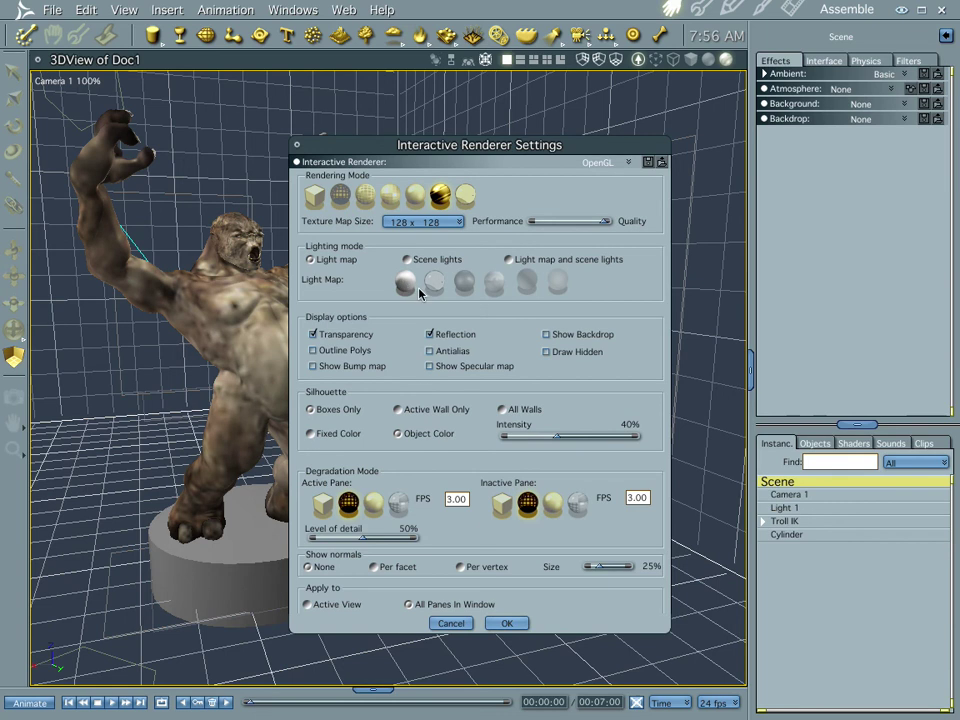
{"action": "left_click", "coordinate": [507, 623]}
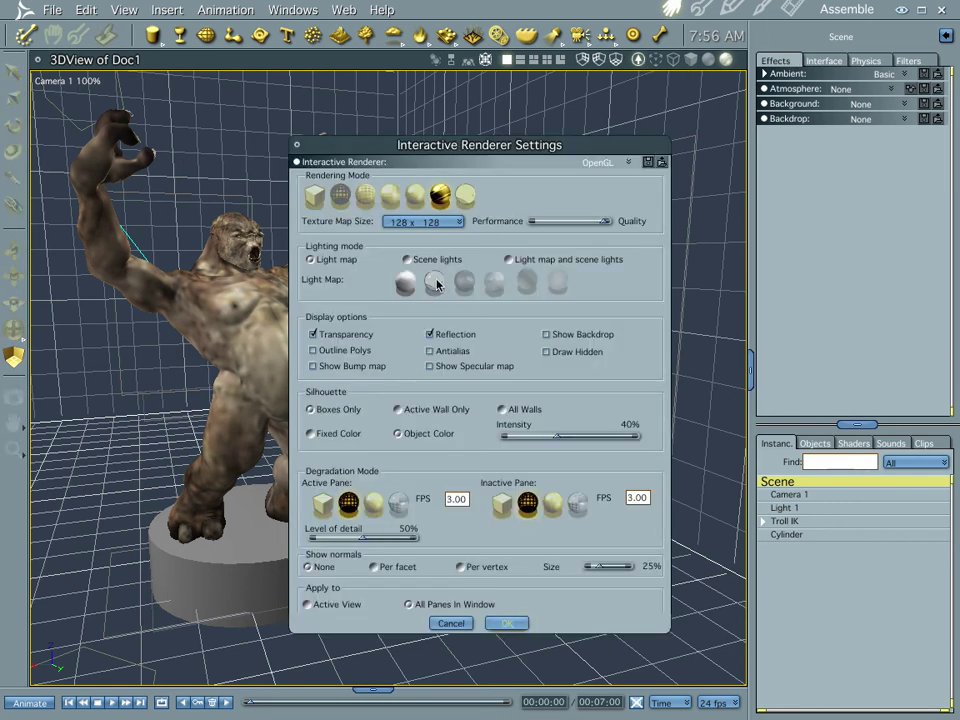
Try the third and fifth Light Map spheres, applying each to the view.
{"action": "left_click", "coordinate": [507, 623]}
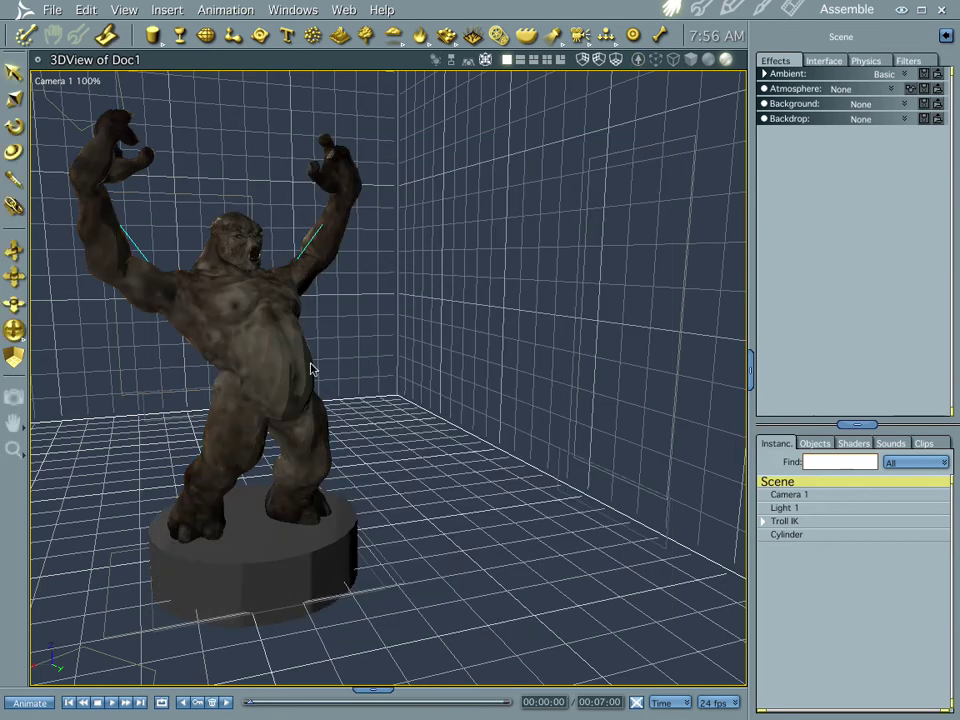
{"action": "left_click", "coordinate": [637, 58]}
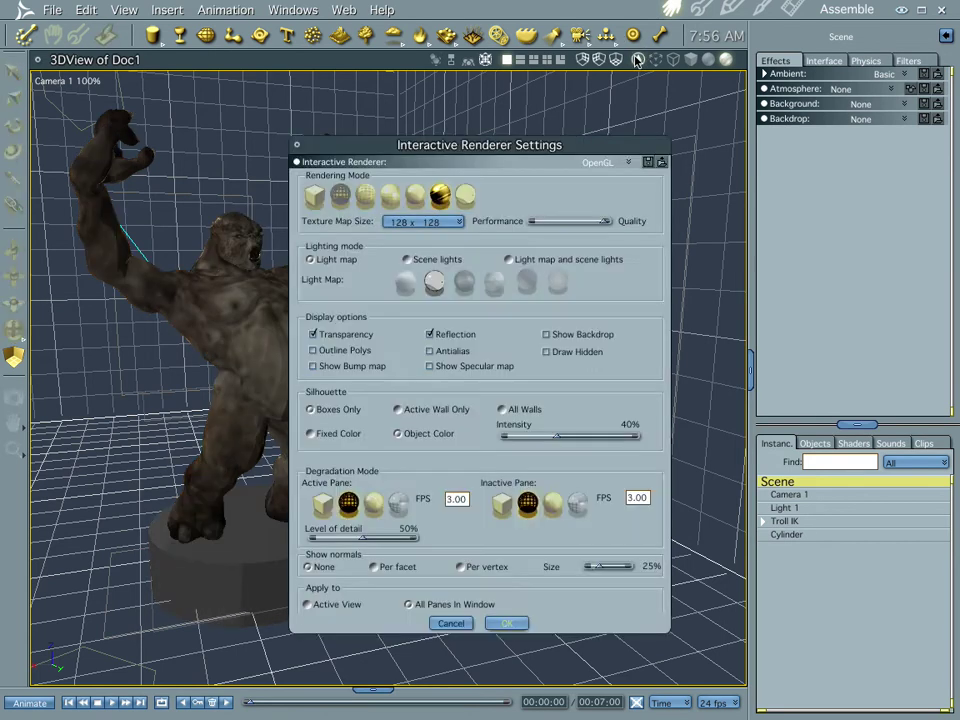
{"action": "left_click", "coordinate": [463, 283]}
{"action": "left_click", "coordinate": [507, 623]}
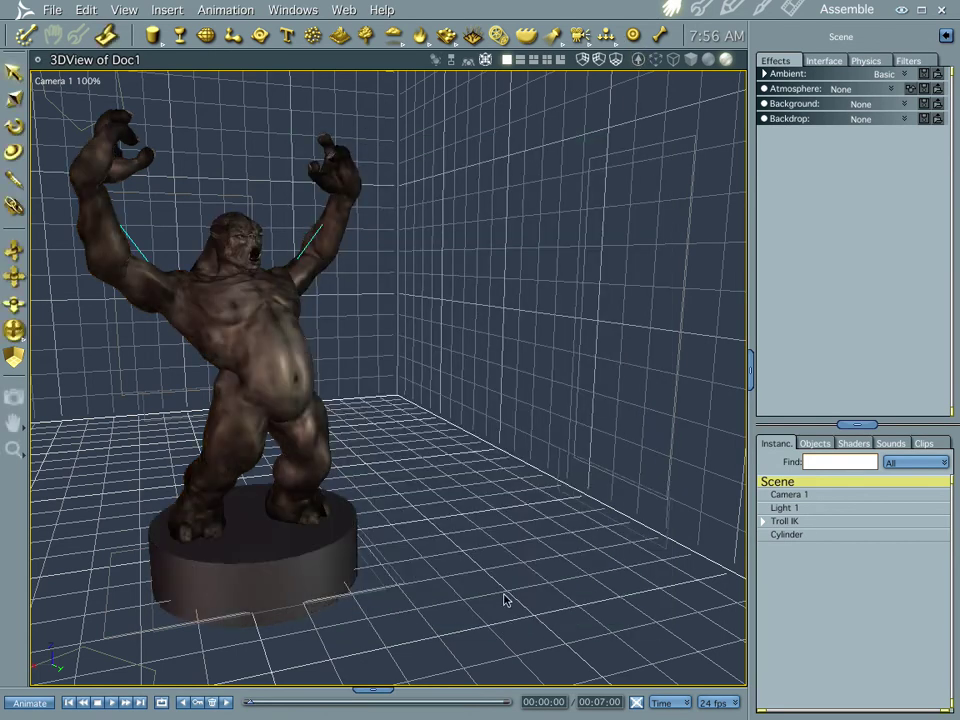
{"action": "left_click", "coordinate": [637, 58]}
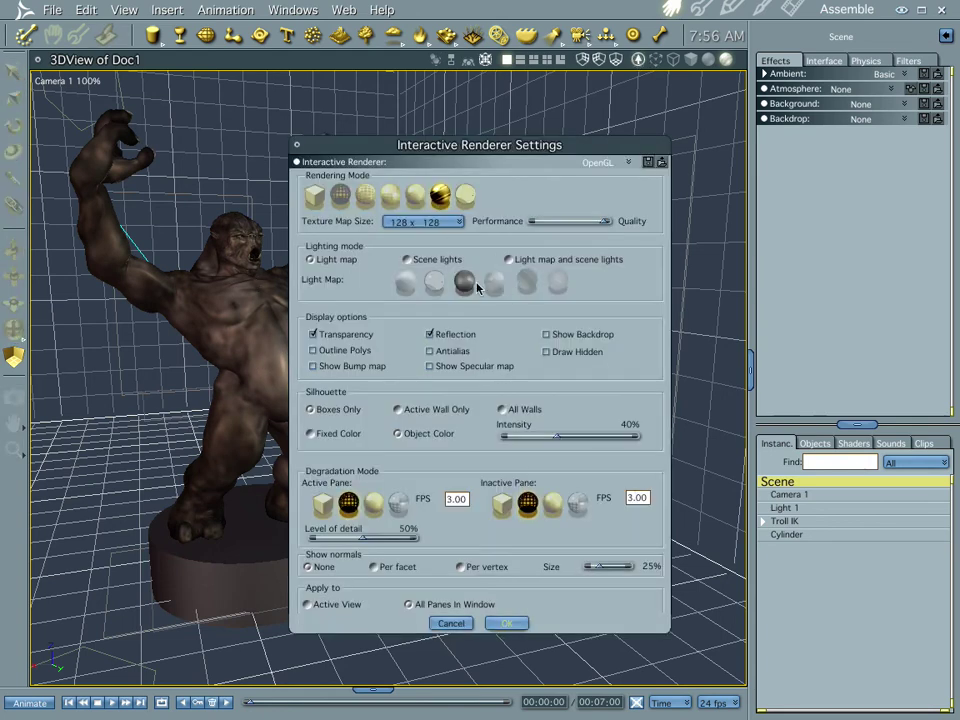
{"action": "left_click", "coordinate": [526, 281]}
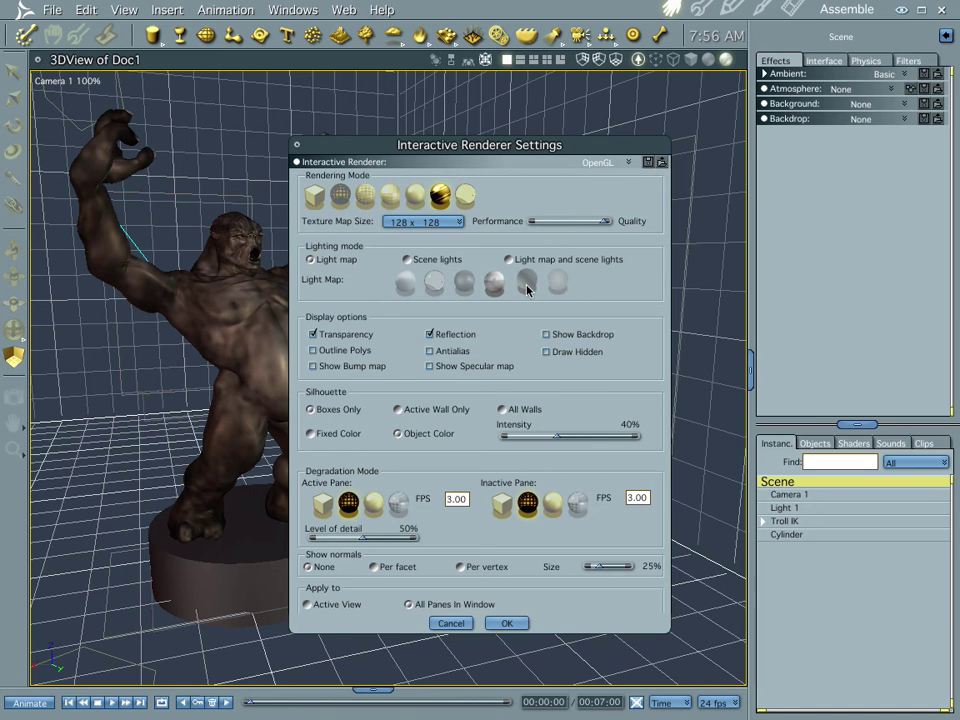
{"action": "left_click", "coordinate": [506, 623]}
Switch interactive lighting to Scene lights and apply it.
{"action": "left_click", "coordinate": [638, 59]}
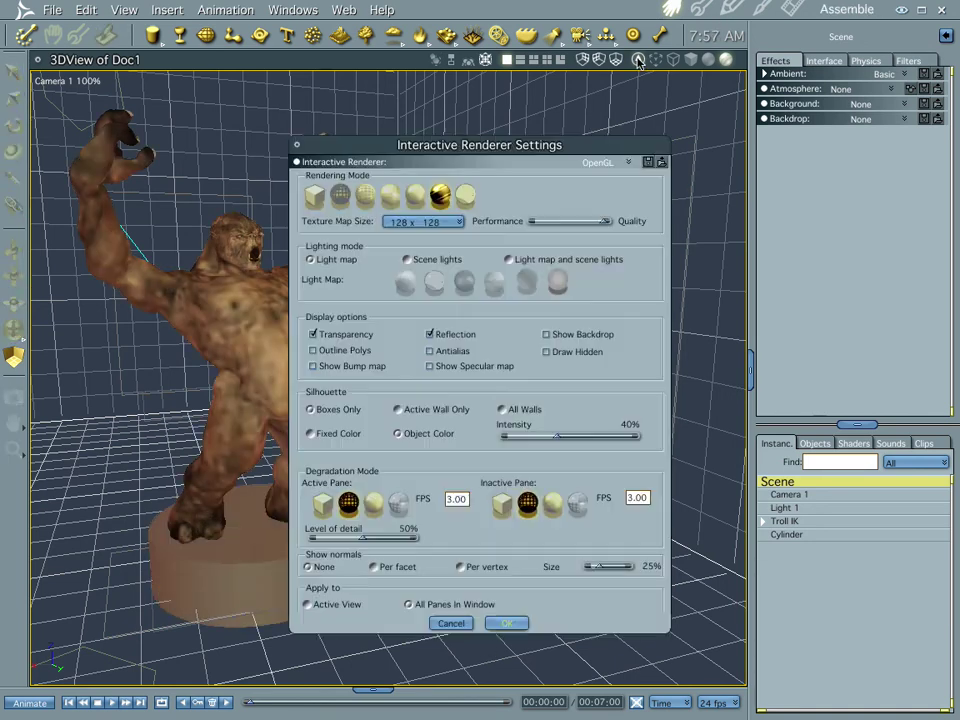
{"action": "left_click", "coordinate": [408, 260]}
{"action": "left_click", "coordinate": [508, 623]}
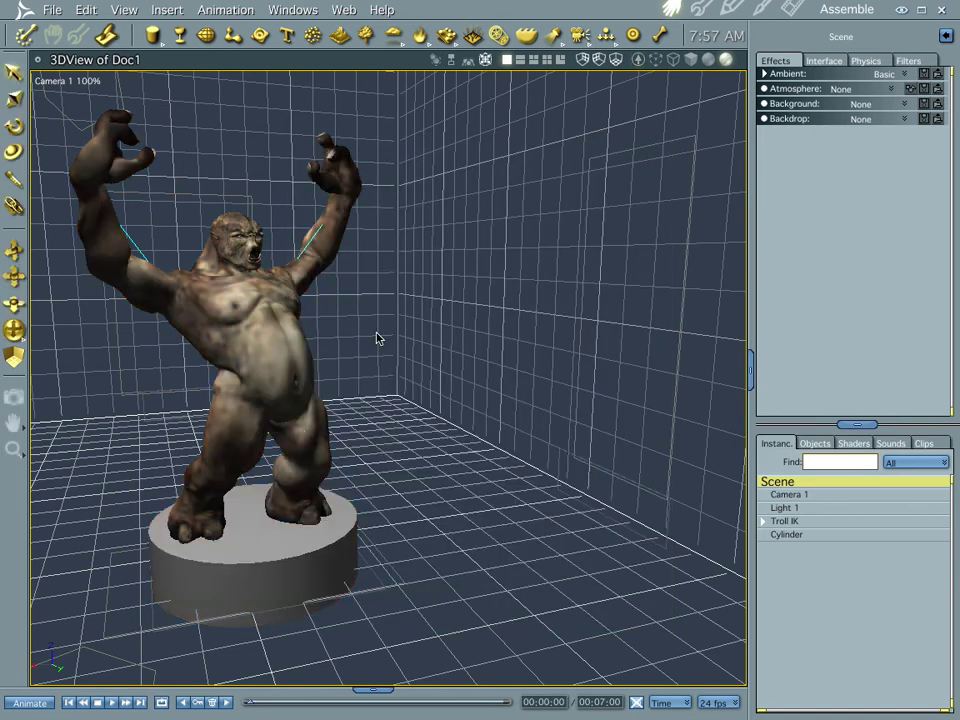
{"action": "scroll", "coordinate": [541, 311], "scroll_direction": "down", "scroll_amount": 5}
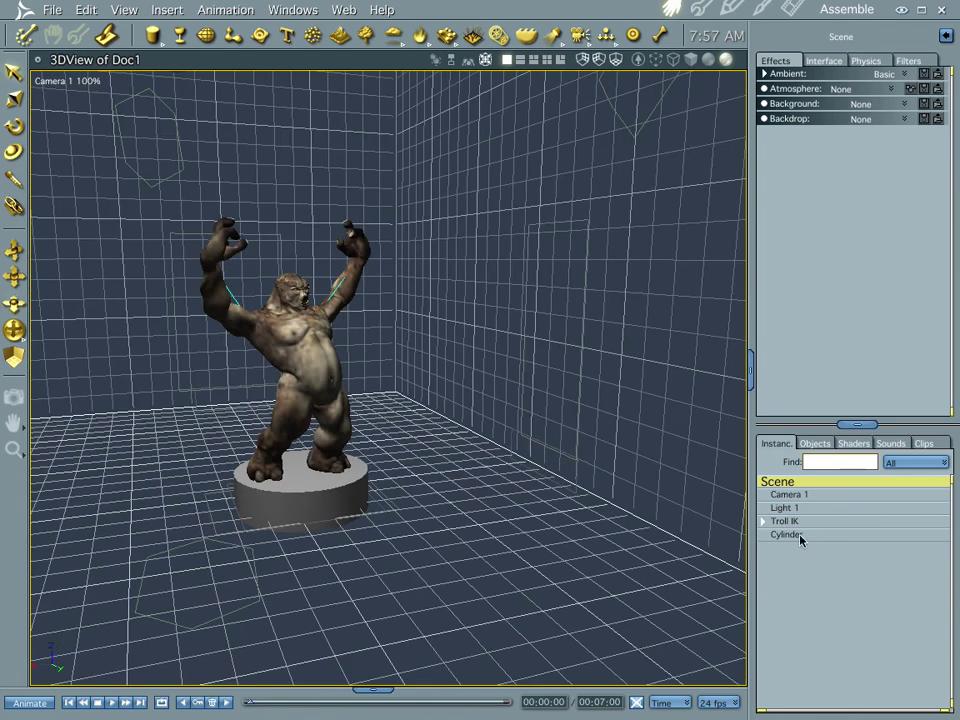
Select Light 1 and move it to the right of the cylinder pedestal.
{"action": "left_click", "coordinate": [790, 535]}
{"action": "left_click", "coordinate": [792, 508]}
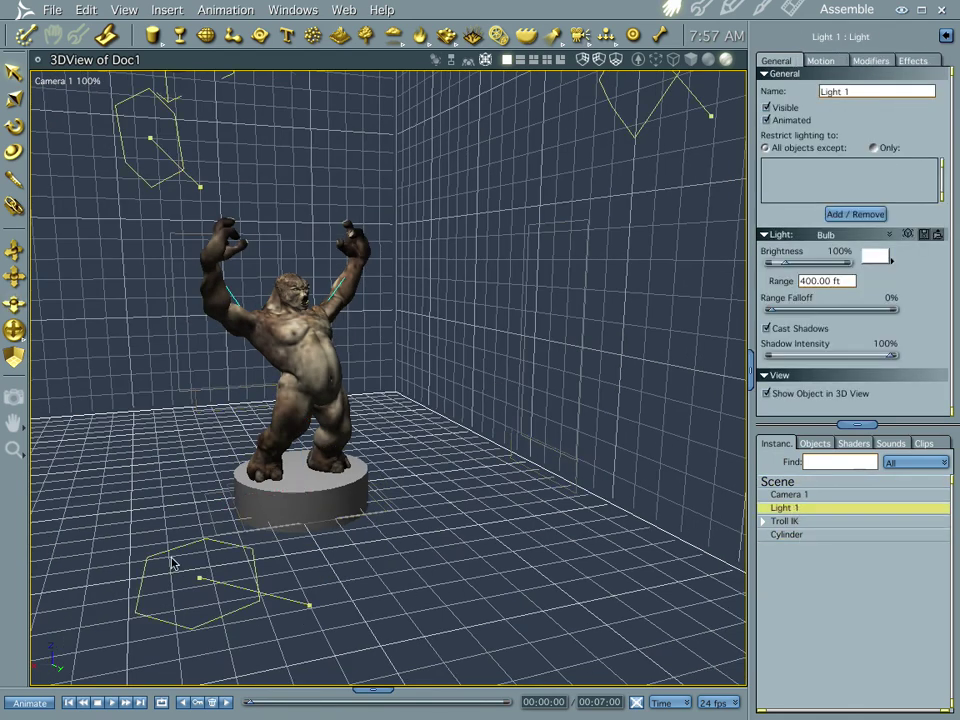
{"action": "mouse_move", "coordinate": [375, 546]}
{"action": "left_mouse_down"}
{"action": "mouse_move", "coordinate": [401, 542]}
{"action": "mouse_move", "coordinate": [421, 556]}
{"action": "mouse_move", "coordinate": [430, 511]}
{"action": "left_mouse_up"}
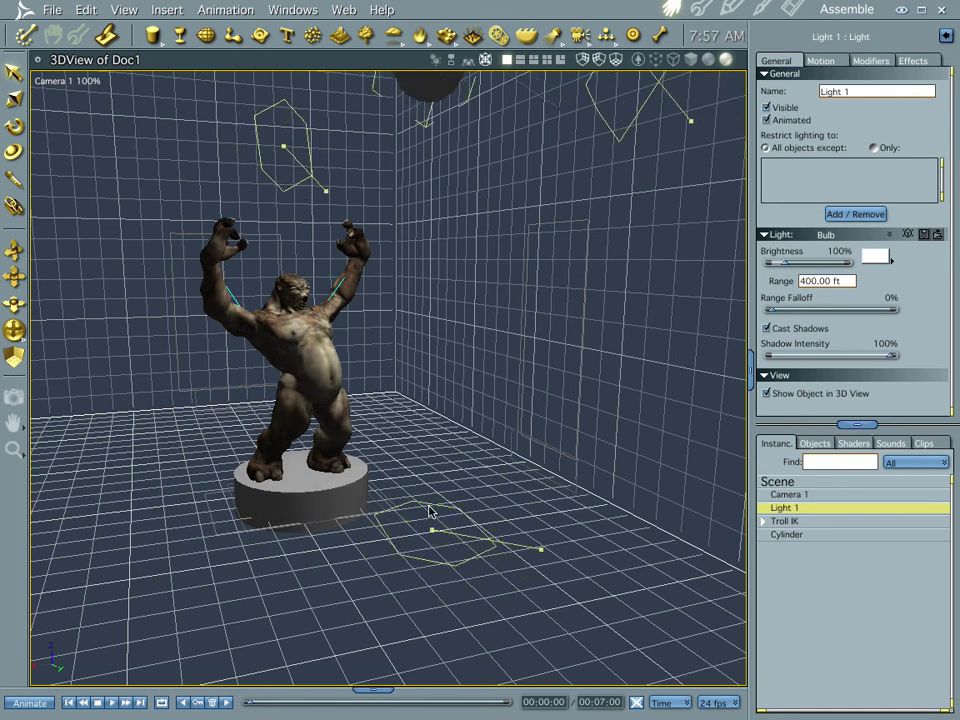
Render a test image of the troll scene, then return to Assemble and reframe.
{"action": "key", "text": "ctrl+r"}
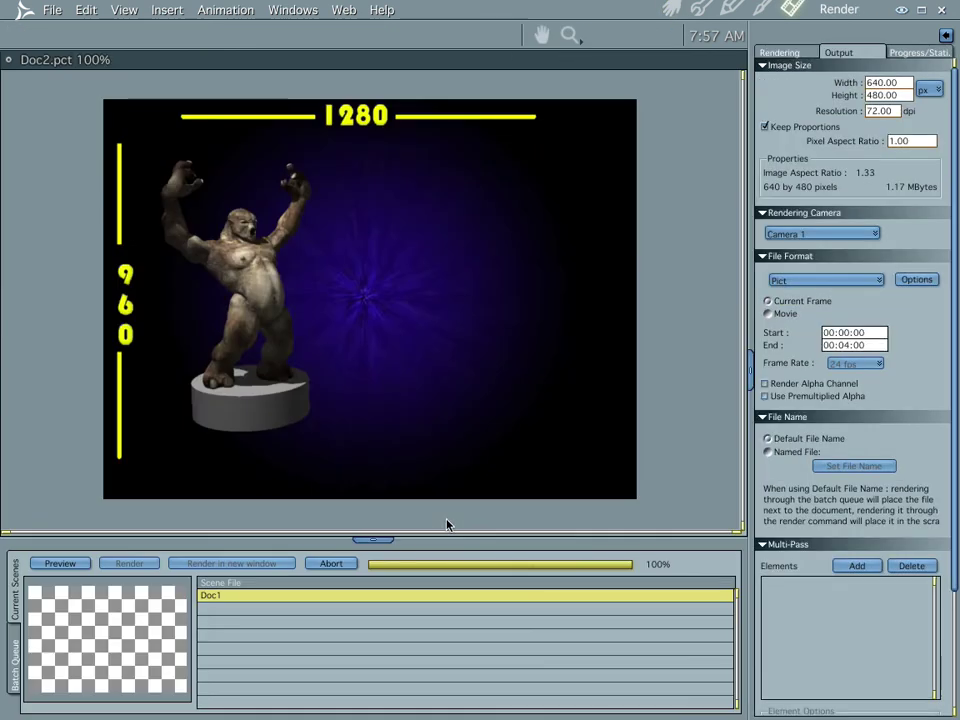
{"action": "left_click", "coordinate": [671, 9]}
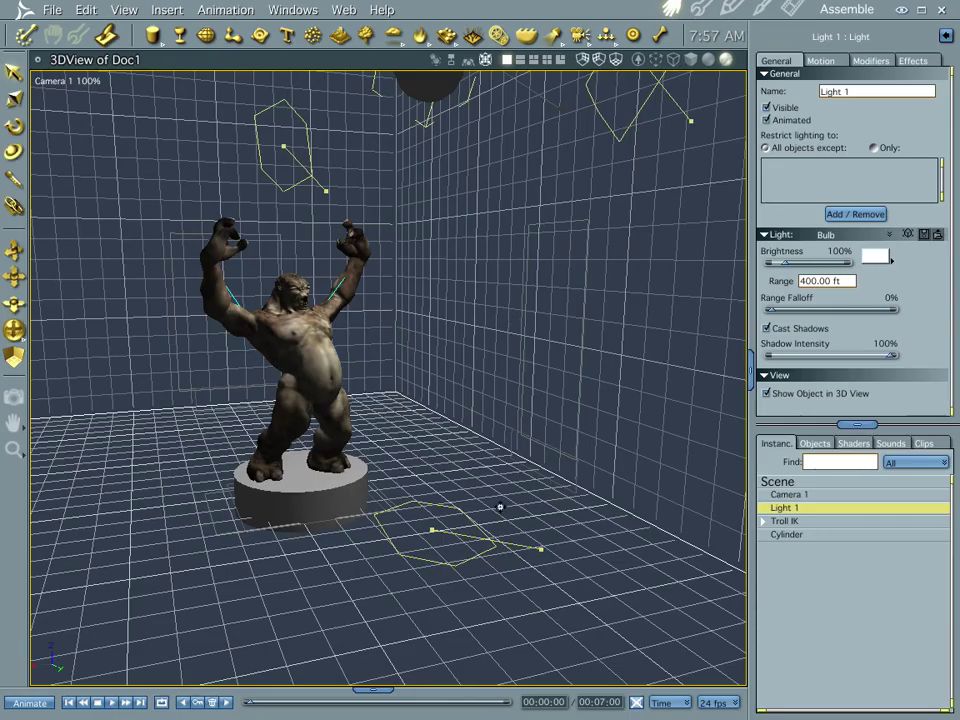
{"action": "left_click_drag", "start_coordinate": [499, 508], "coordinate": [504, 476]}
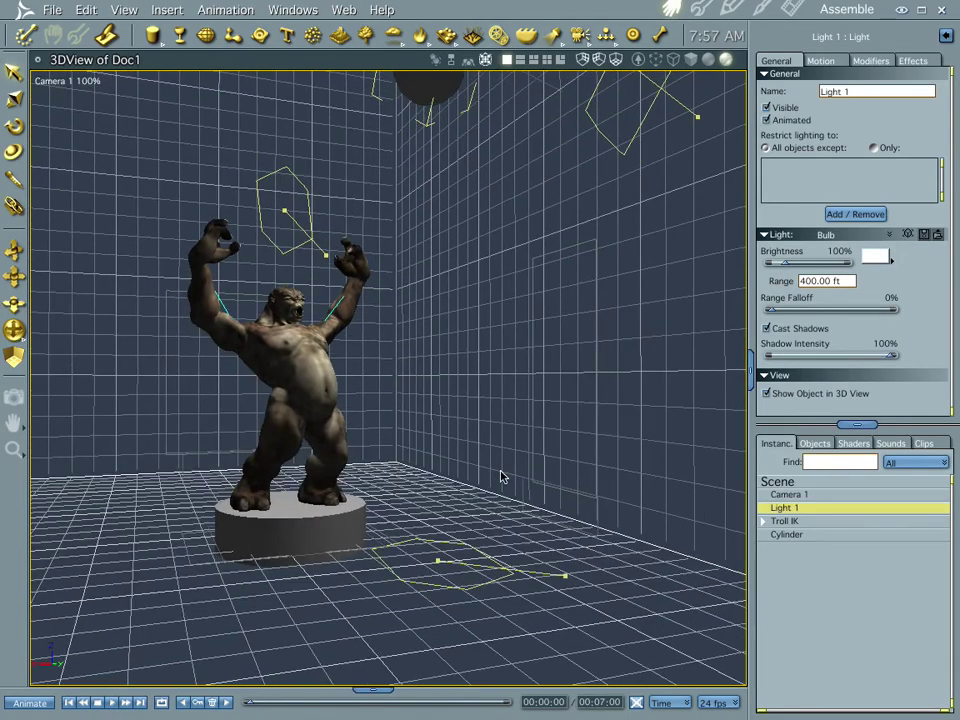
Enable Transparency, Reflection and Antialias for the interactive display and apply them.
{"action": "double_click", "coordinate": [638, 60]}
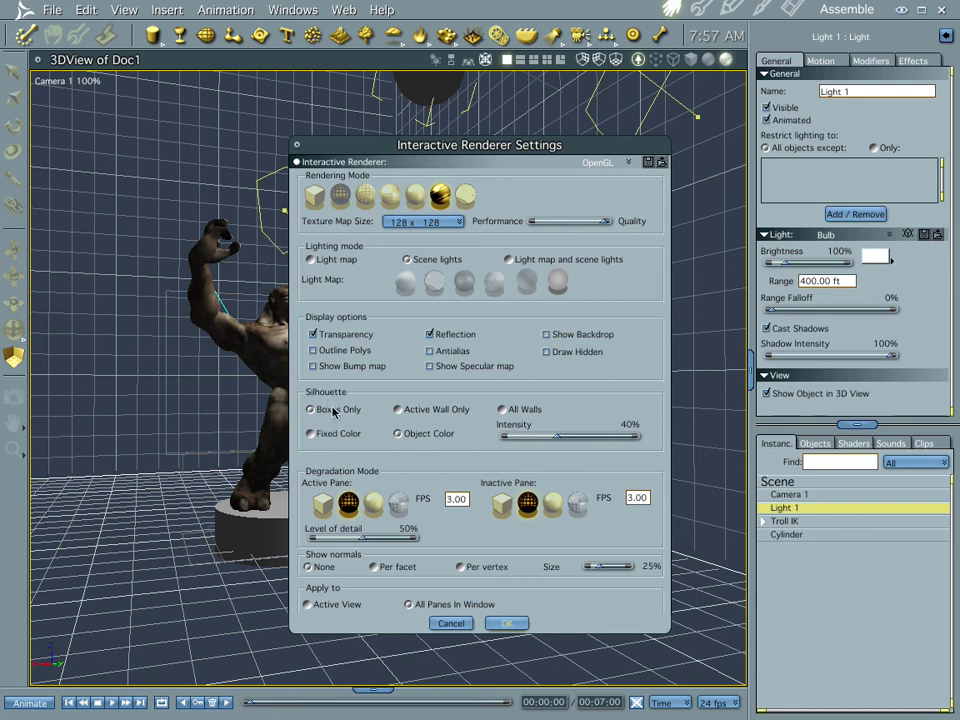
{"action": "left_click", "coordinate": [313, 336]}
{"action": "left_click", "coordinate": [430, 335]}
{"action": "left_click", "coordinate": [429, 351]}
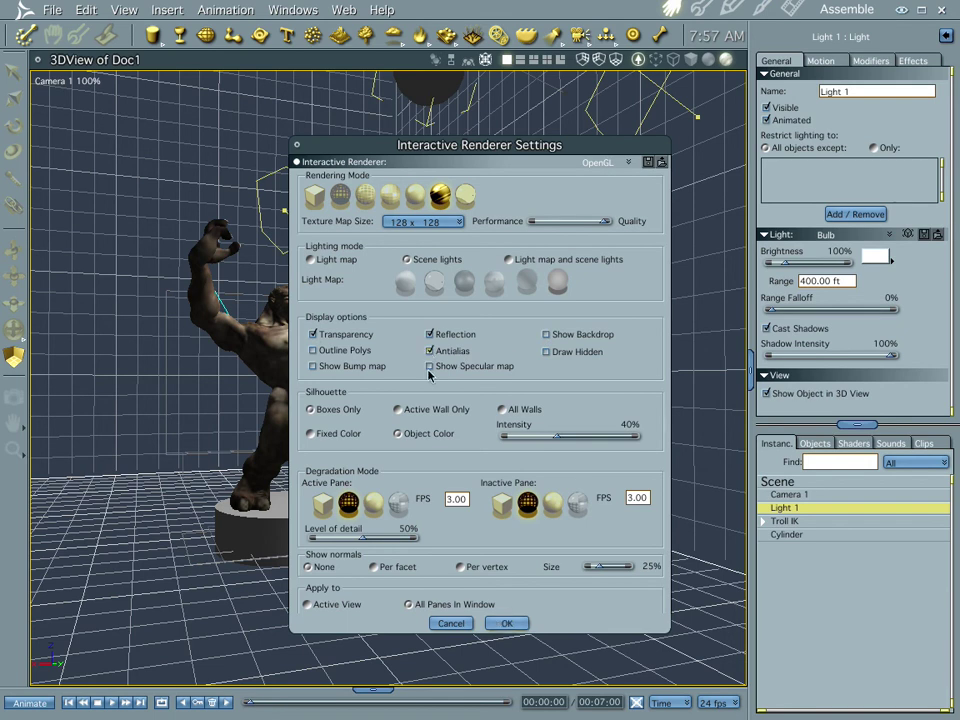
{"action": "left_click", "coordinate": [507, 623]}
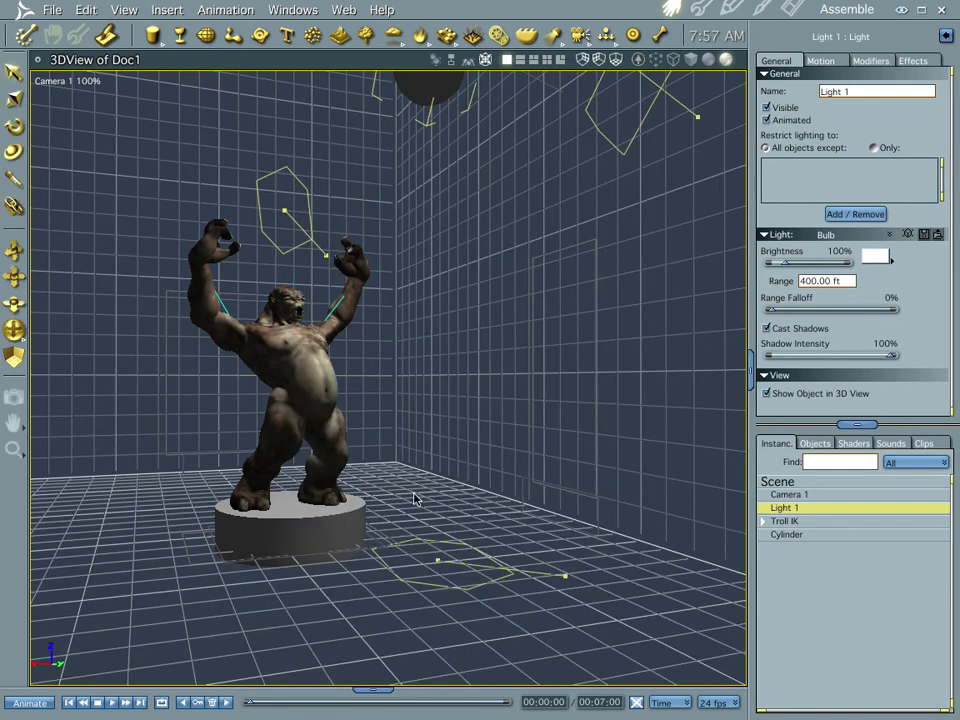
{"action": "left_click_drag", "start_coordinate": [401, 448], "coordinate": [431, 353]}
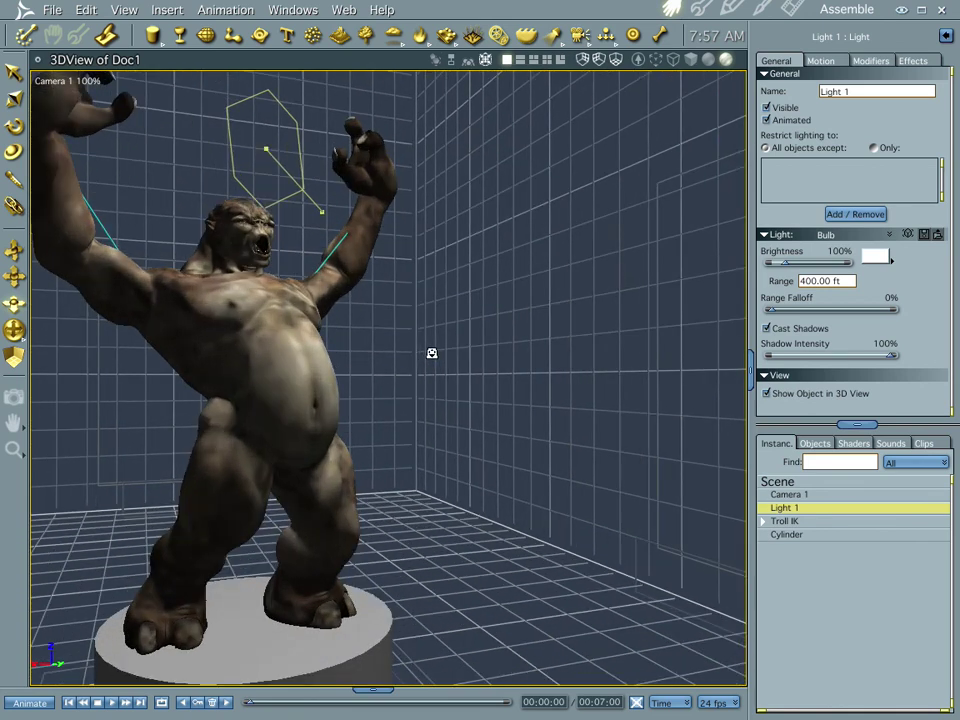
Orbit around the troll and turn Antialias off in the interactive renderer settings.
{"action": "left_click_drag", "start_coordinate": [433, 386], "coordinate": [455, 394]}
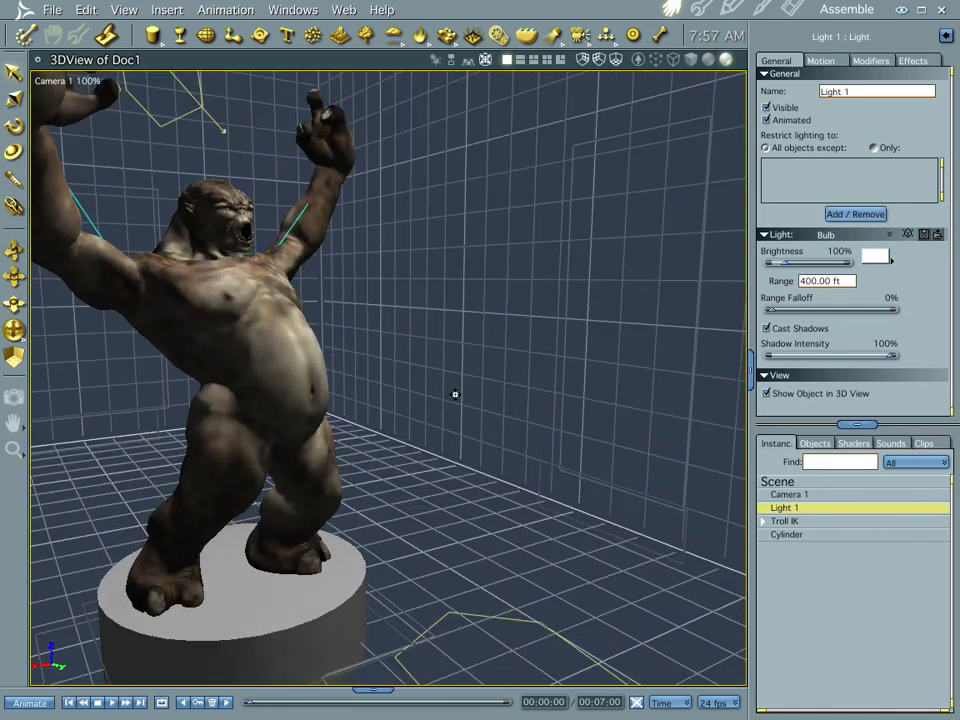
{"action": "double_click", "coordinate": [638, 60]}
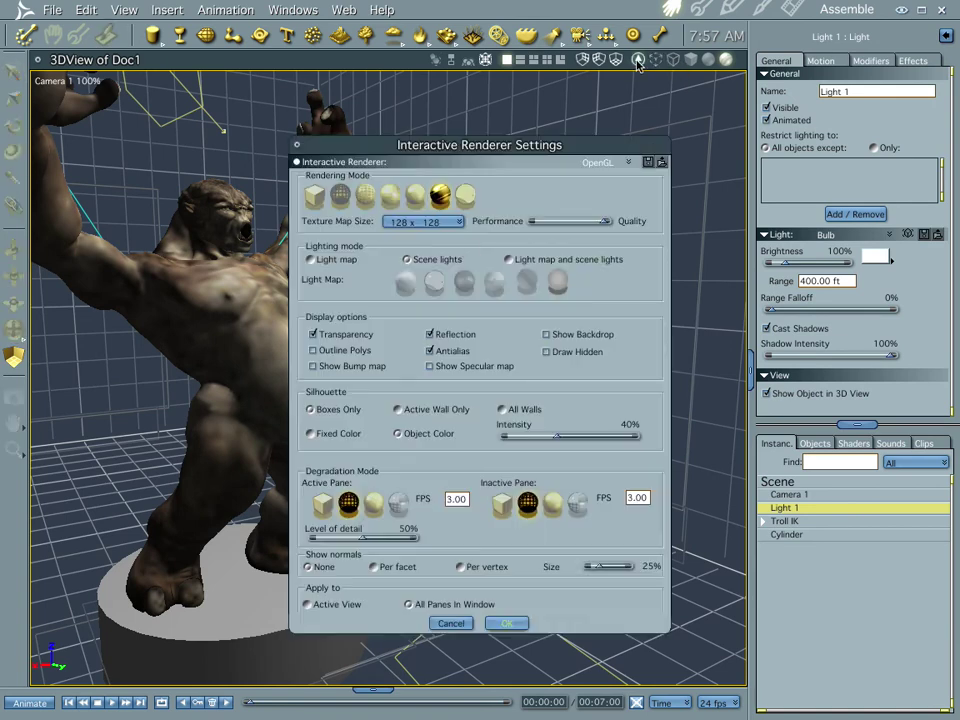
{"action": "left_click", "coordinate": [431, 351]}
{"action": "left_click", "coordinate": [509, 623]}
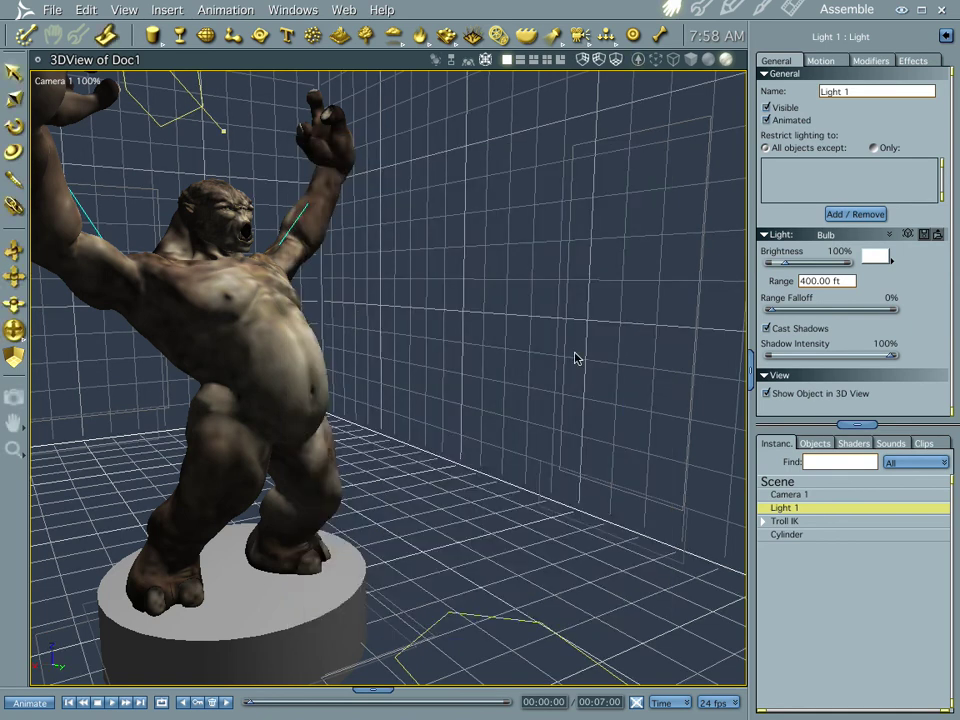
Zoom to frame the whole troll and reopen the renderer settings with Show Backdrop on.
{"action": "scroll", "coordinate": [574, 350], "scroll_direction": "up", "scroll_amount": 2}
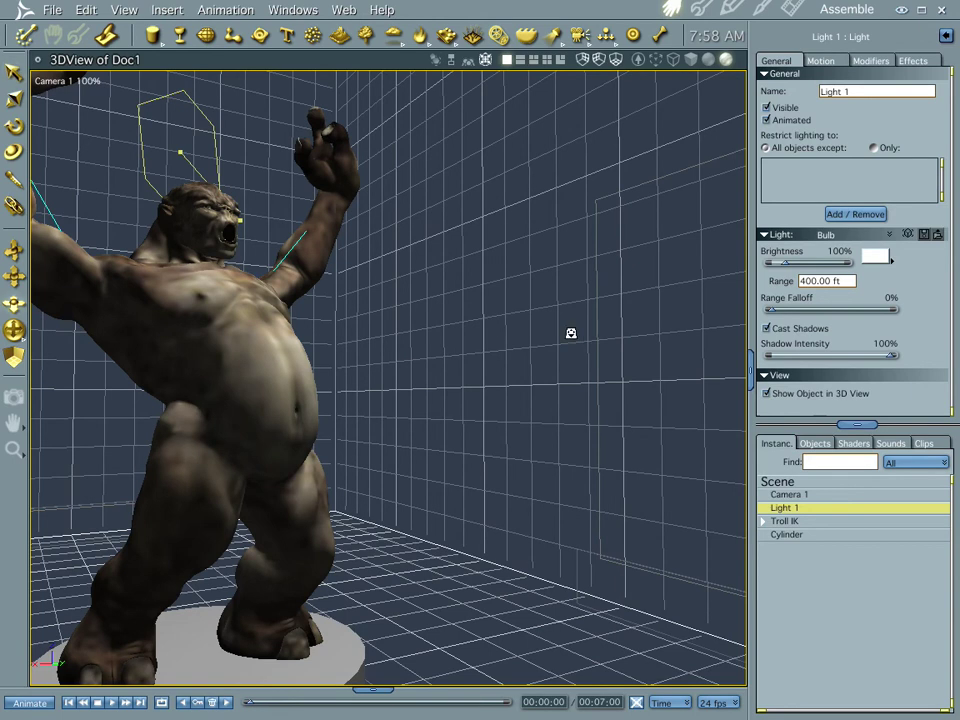
{"action": "scroll", "coordinate": [570, 335], "scroll_direction": "down", "scroll_amount": 4}
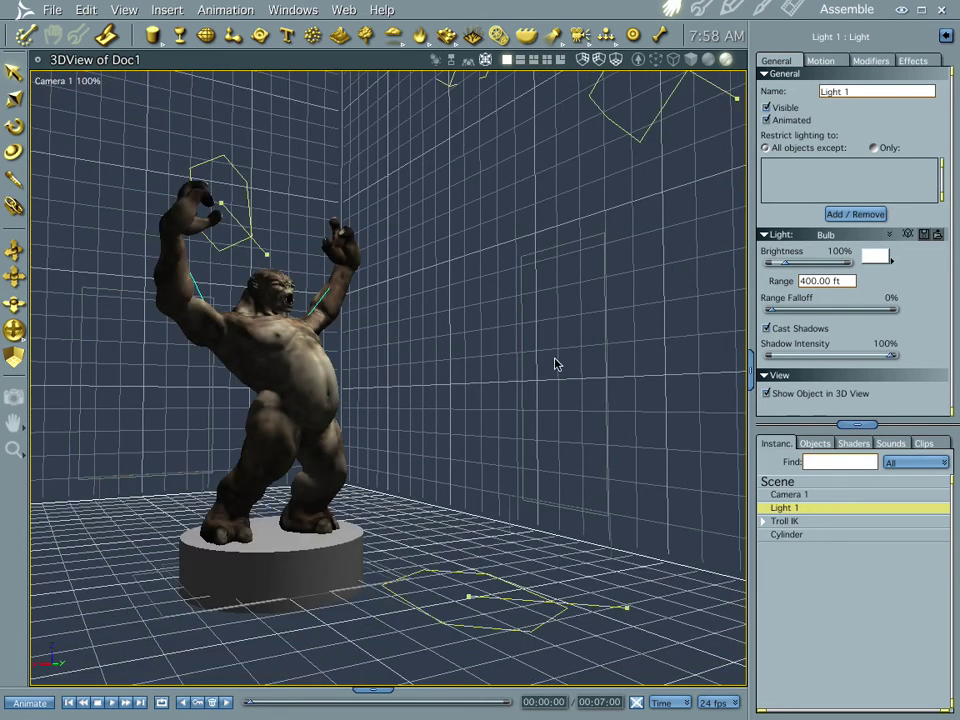
{"action": "left_click", "coordinate": [478, 42]}
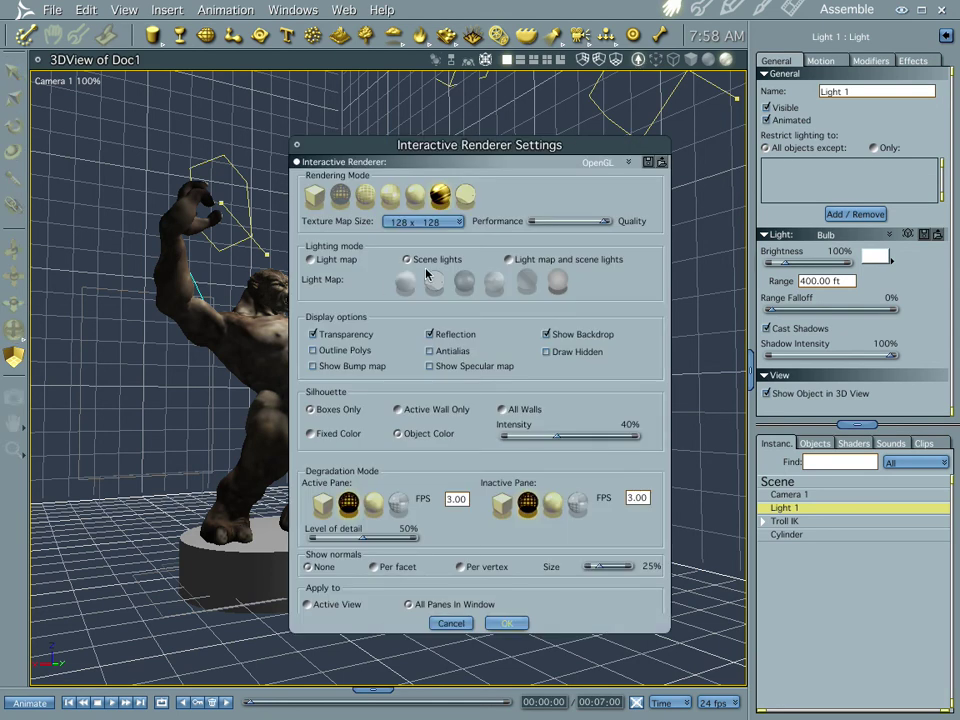
Select Scene, try a Map backdrop in the Effects tab, then set Backdrop back to None.
{"action": "left_click", "coordinate": [506, 623]}
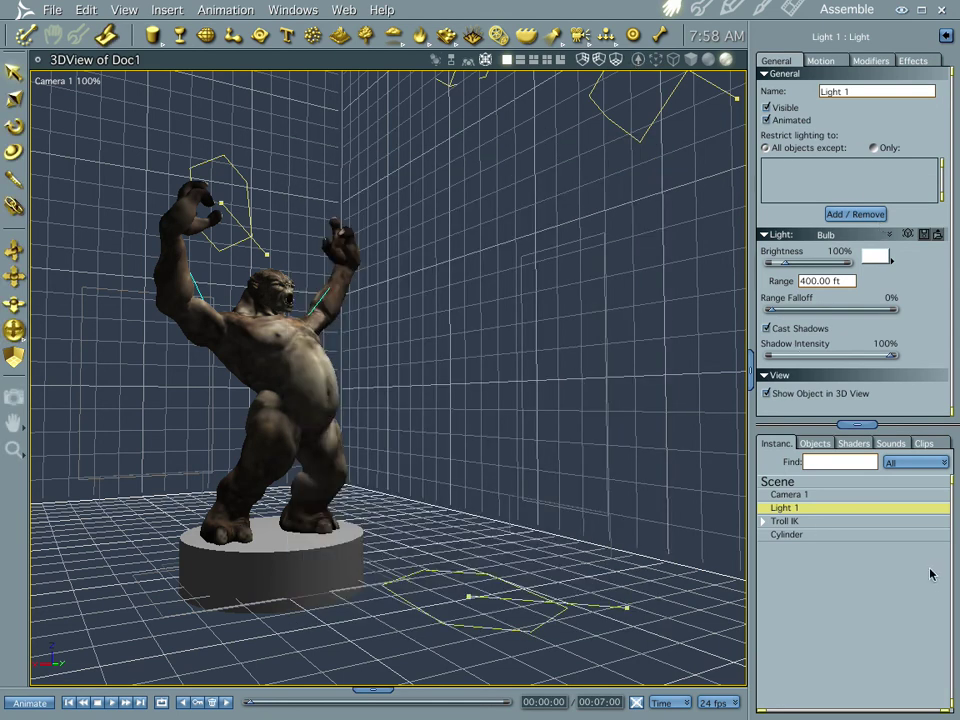
{"action": "left_click", "coordinate": [805, 483]}
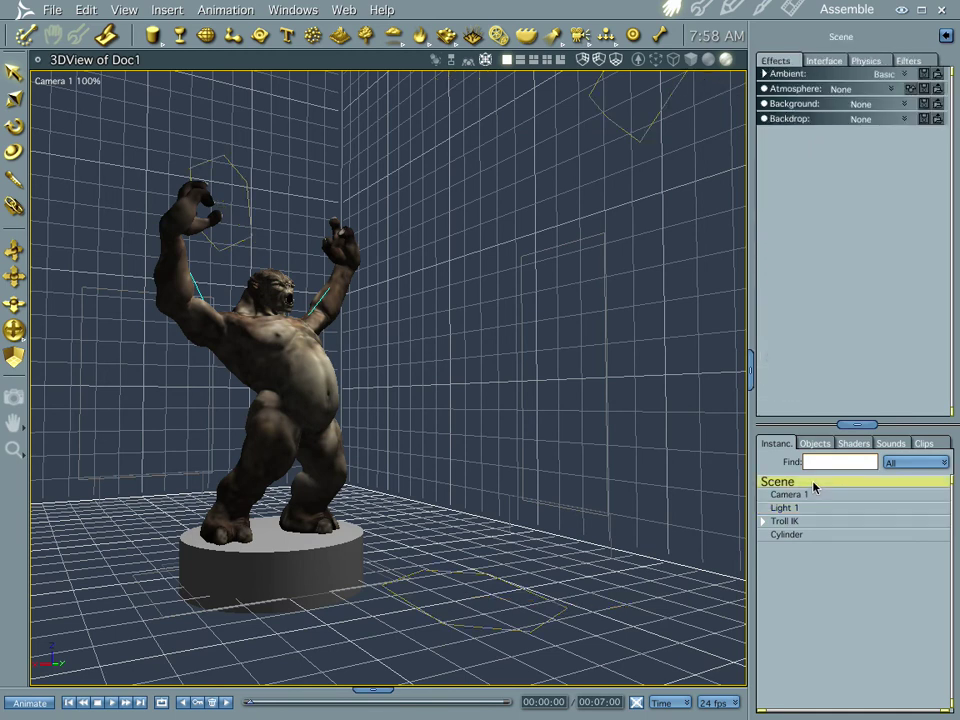
{"action": "left_click", "coordinate": [897, 120]}
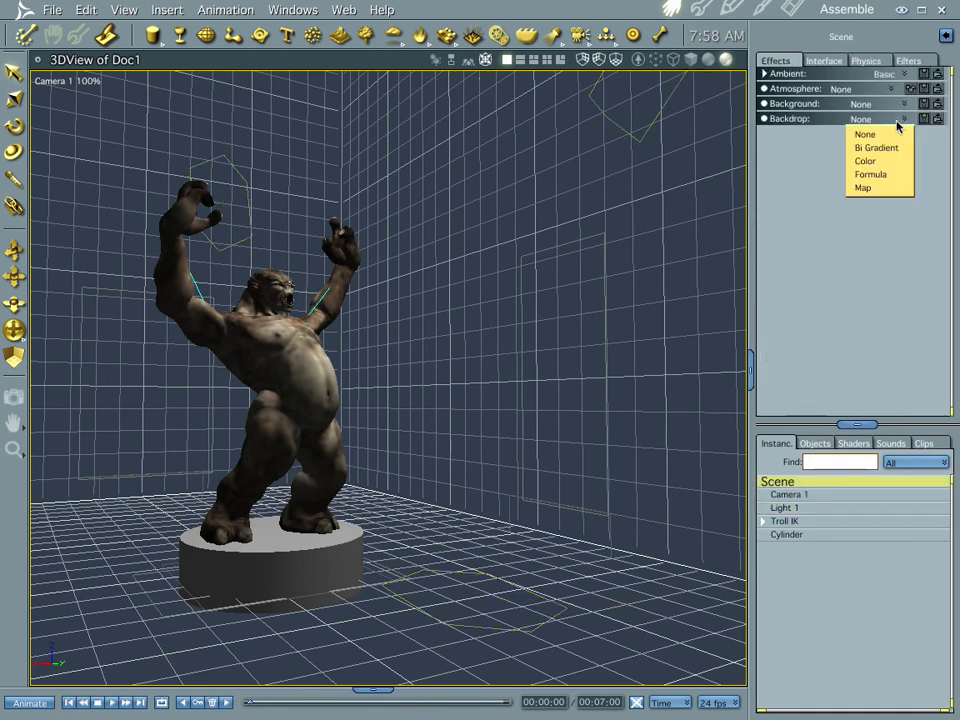
{"action": "left_click", "coordinate": [888, 188]}
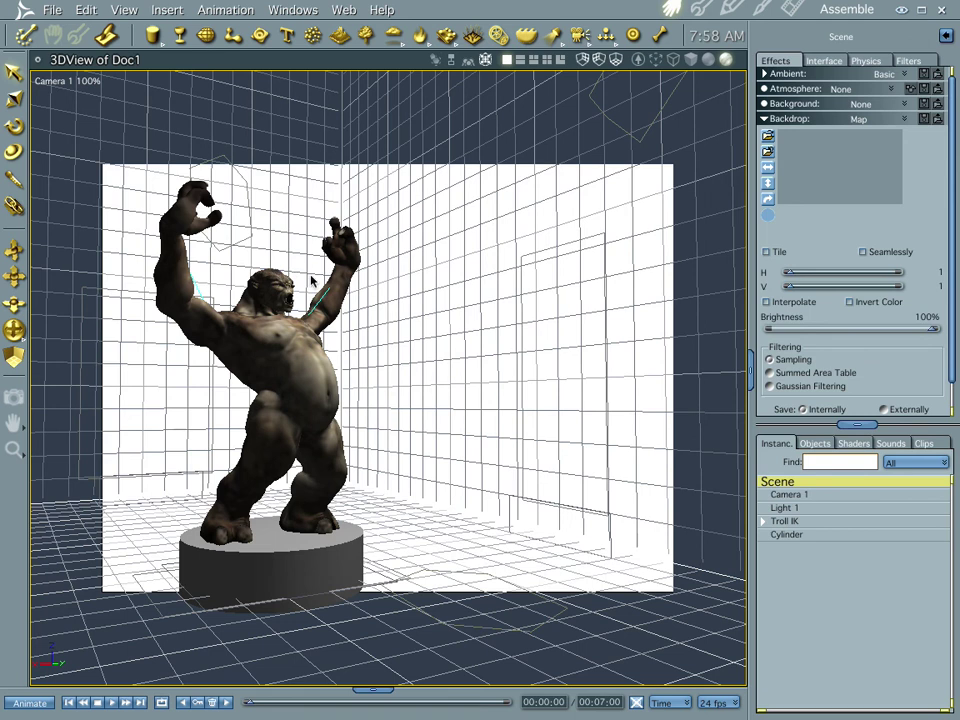
{"action": "left_click", "coordinate": [899, 120]}
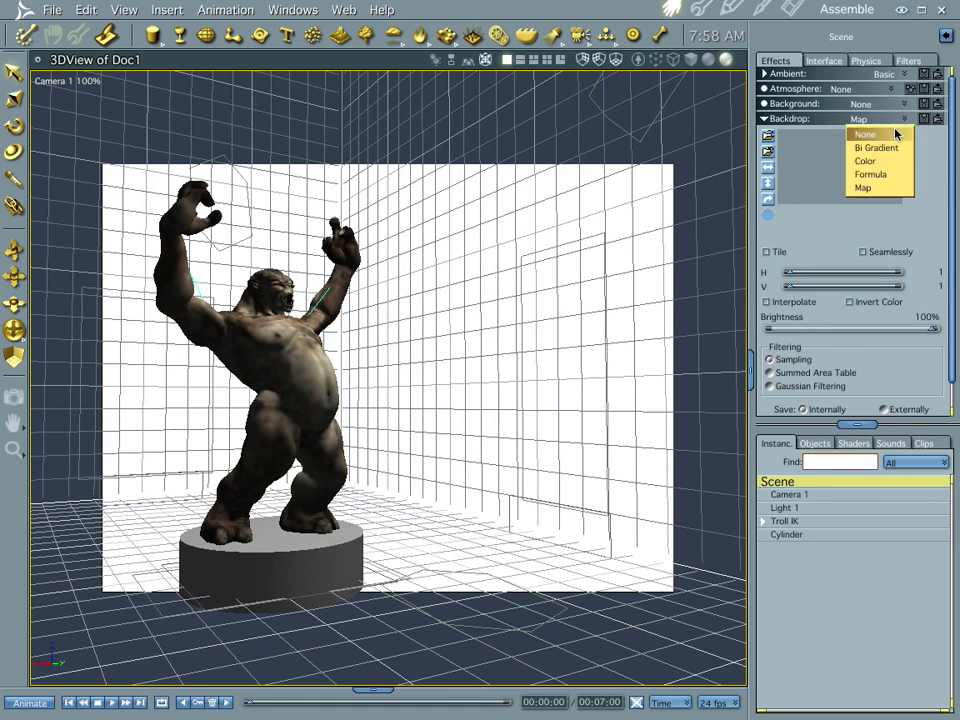
{"action": "left_click", "coordinate": [896, 133]}
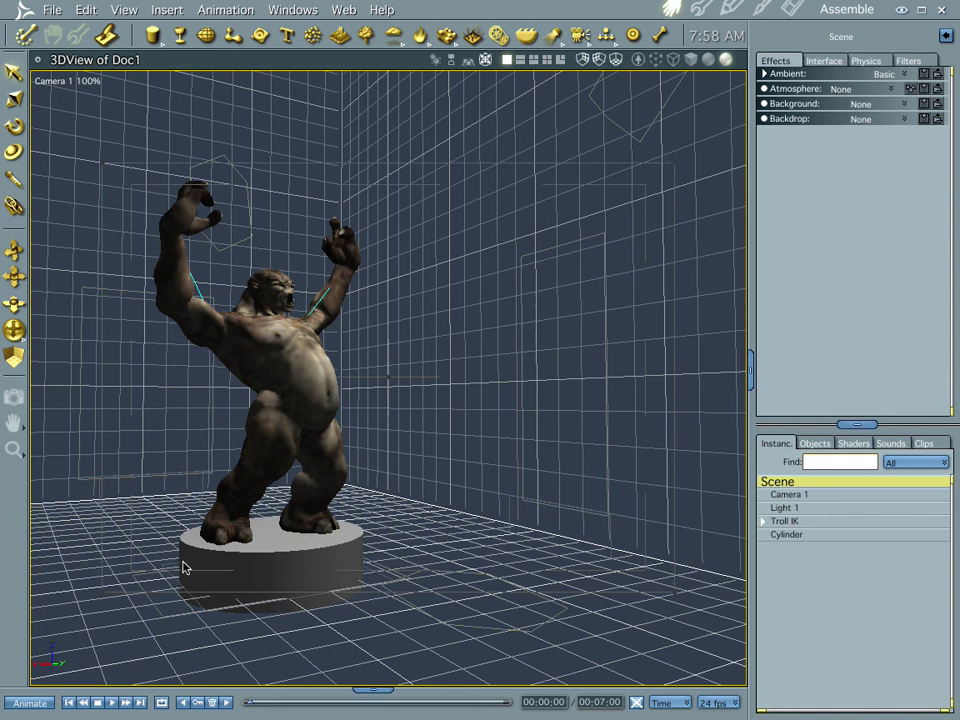
Test-render the scene, then set the Scene backdrop to Map and browse for its image.
{"action": "key", "text": "ctrl+r"}
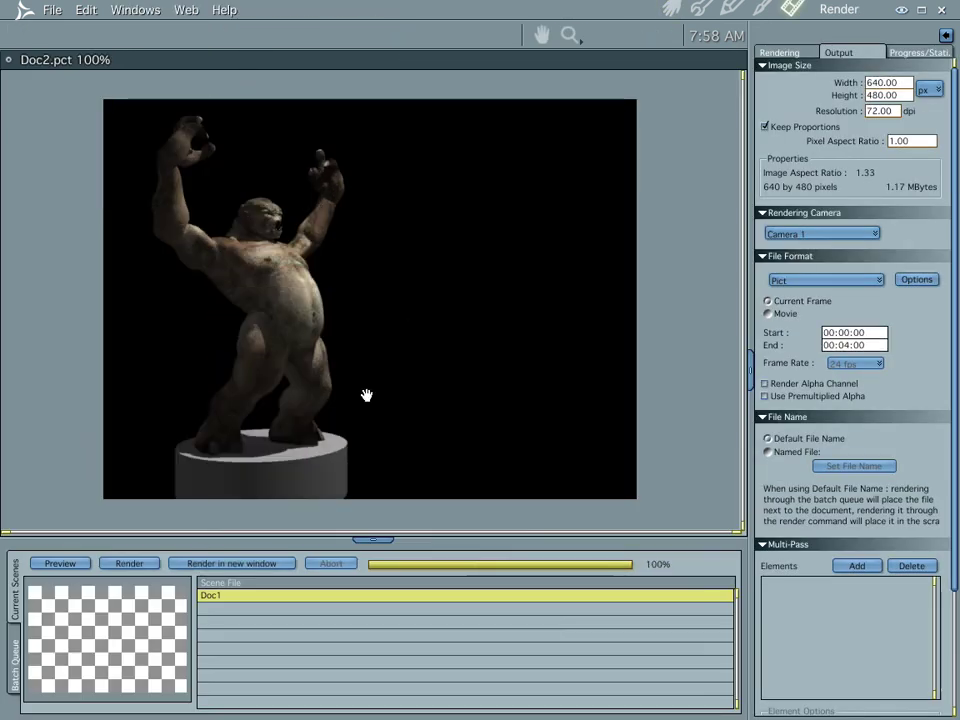
{"action": "left_click", "coordinate": [671, 8]}
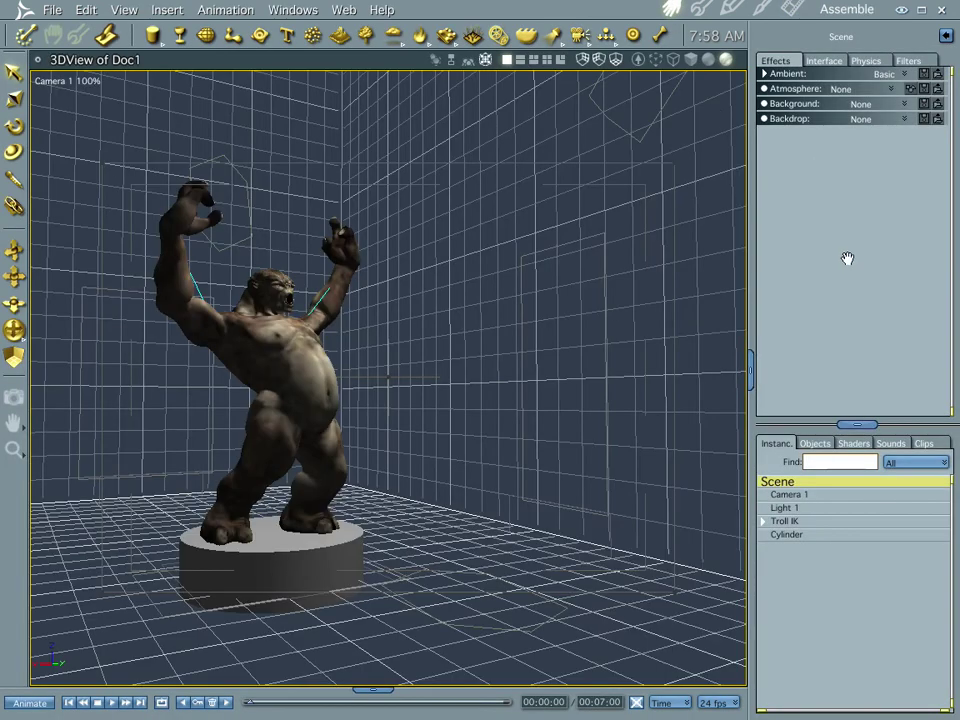
{"action": "left_click", "coordinate": [900, 121]}
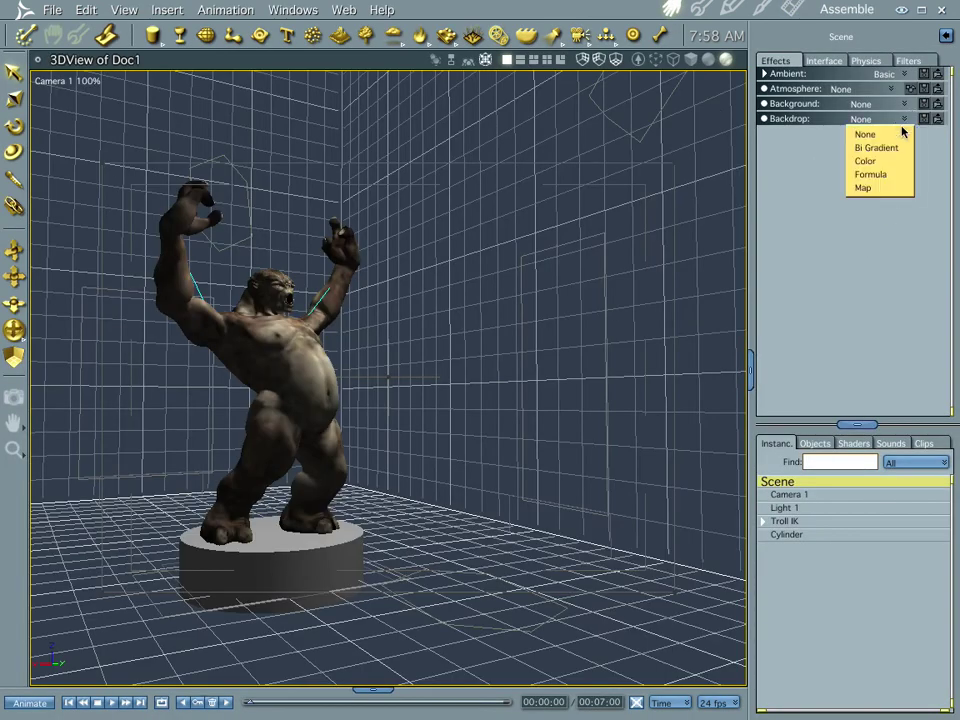
{"action": "left_click", "coordinate": [902, 189]}
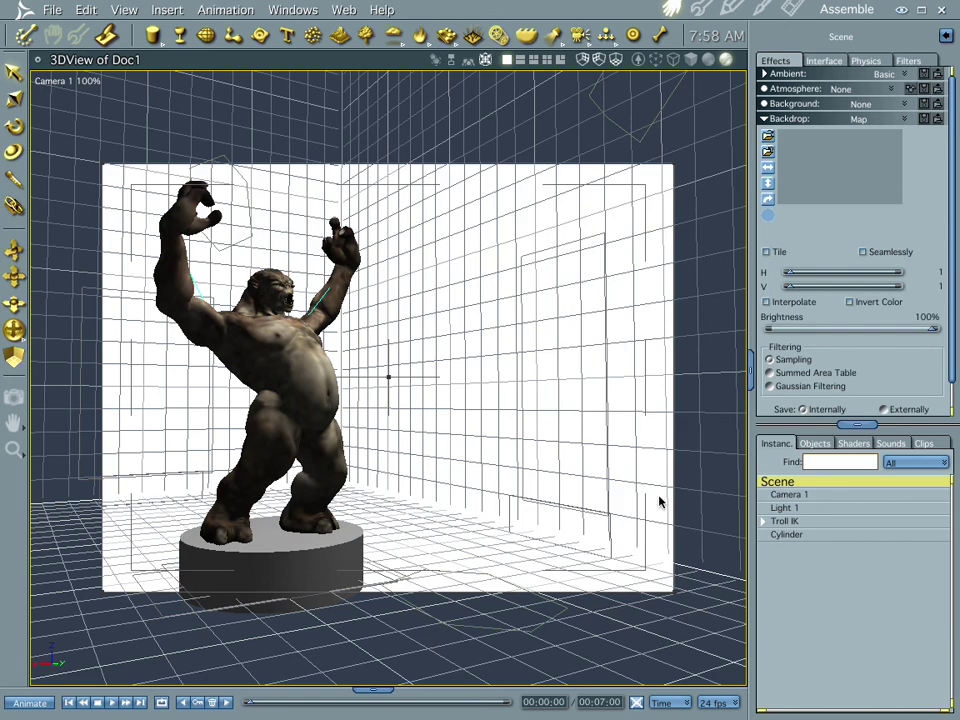
{"action": "left_click", "coordinate": [768, 143]}
Load backgrounda.tif (1280 by 960 pixels) as the backdrop map, confirming the TIFF format.
{"action": "left_click", "coordinate": [733, 129]}
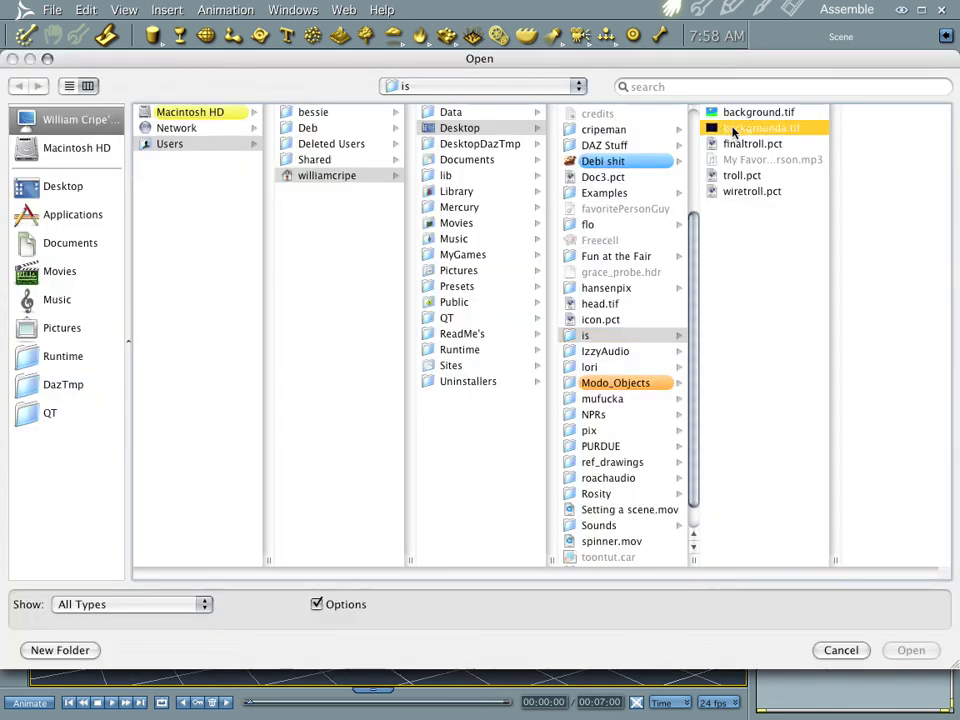
{"action": "left_click", "coordinate": [914, 652]}
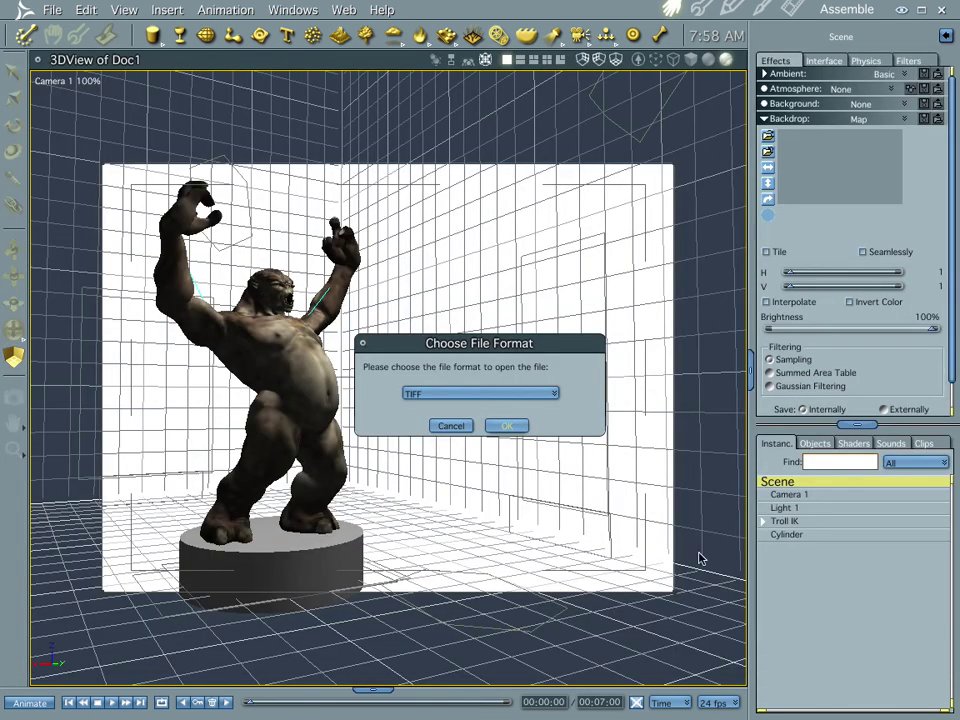
{"action": "left_click", "coordinate": [488, 428]}
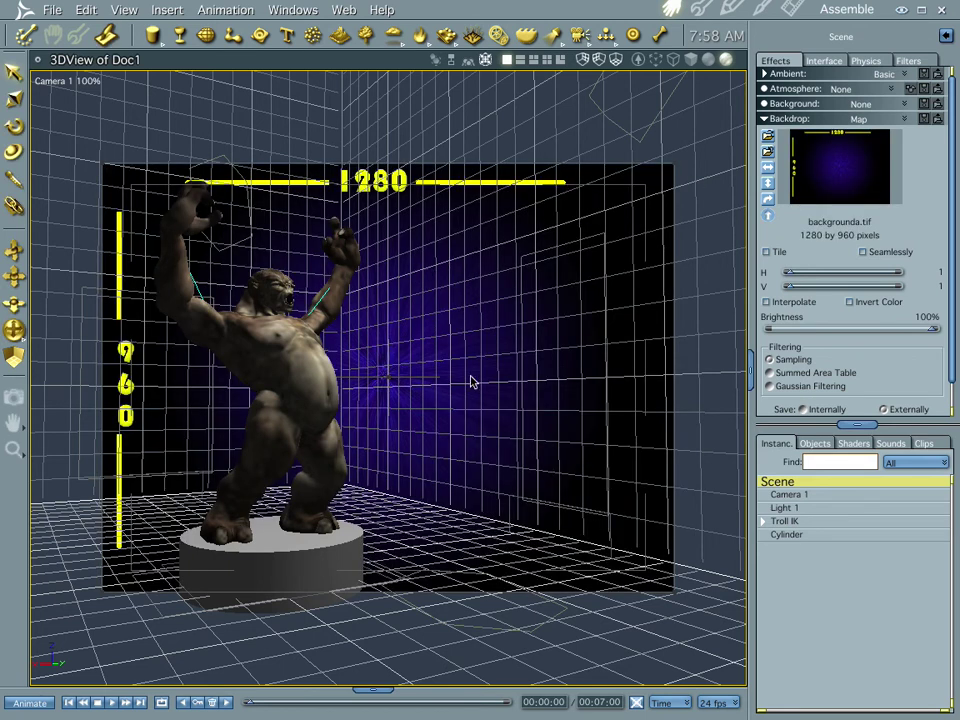
{"action": "left_click", "coordinate": [305, 330]}
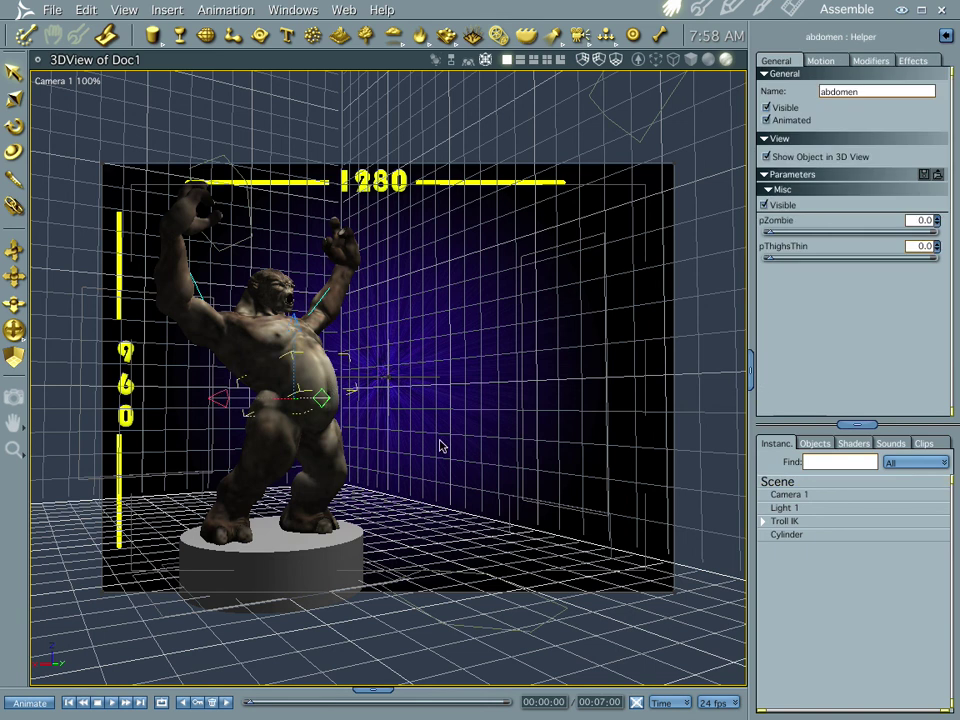
{"action": "left_click_drag", "start_coordinate": [488, 454], "coordinate": [455, 461]}
{"action": "left_click_drag", "start_coordinate": [527, 463], "coordinate": [435, 469]}
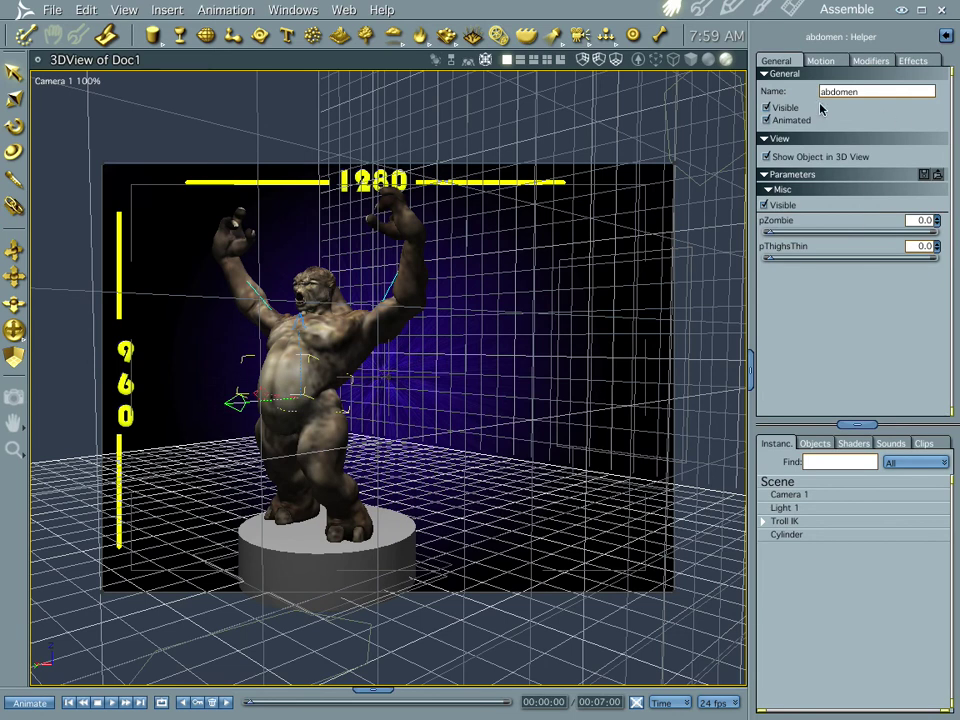
{"action": "left_click_drag", "start_coordinate": [484, 388], "coordinate": [484, 450]}
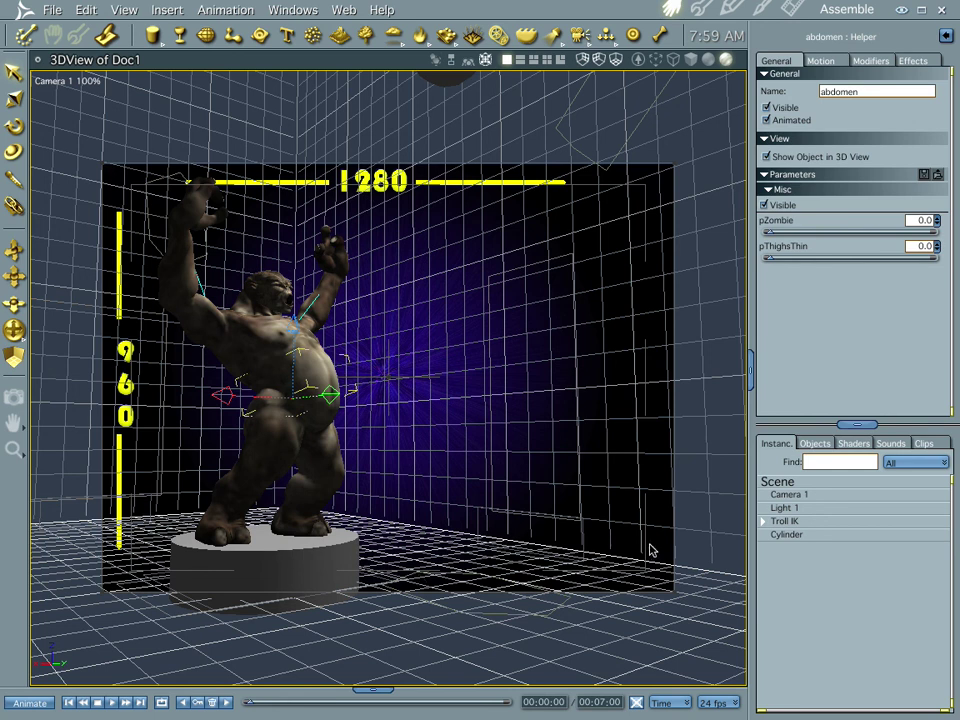
{"action": "left_click", "coordinate": [793, 9]}
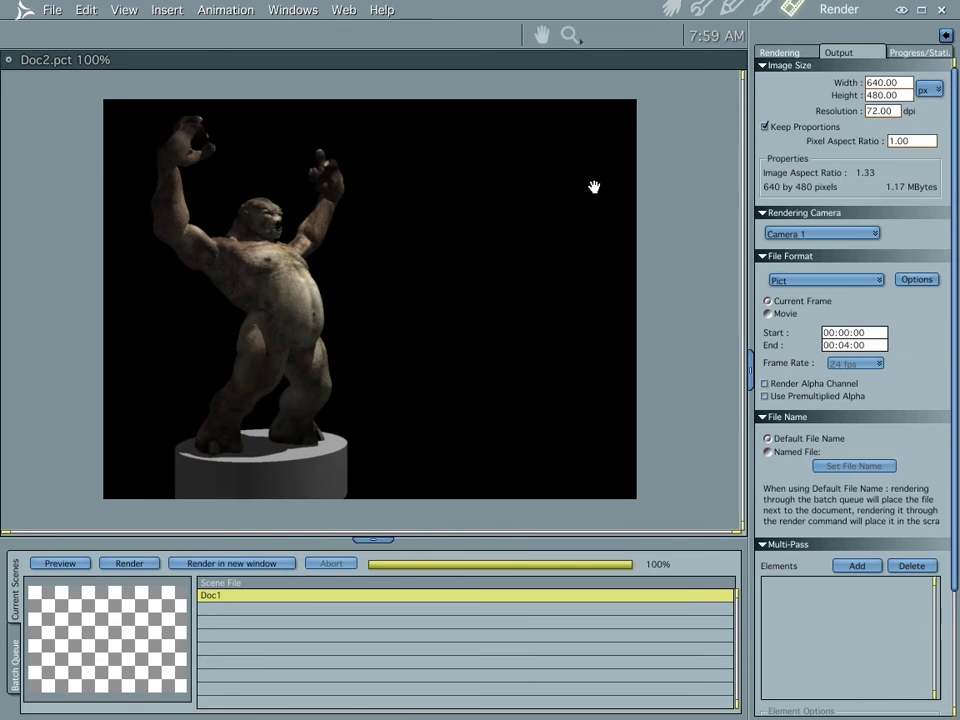
{"action": "left_click", "coordinate": [370, 541]}
{"action": "left_click", "coordinate": [668, 8]}
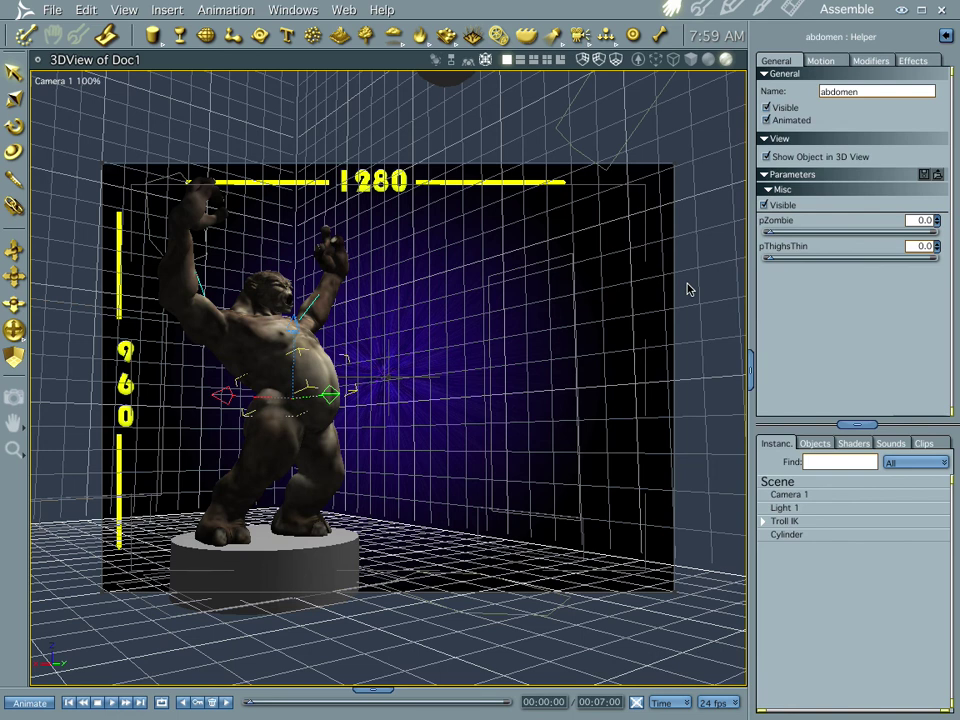
{"action": "left_click", "coordinate": [637, 61]}
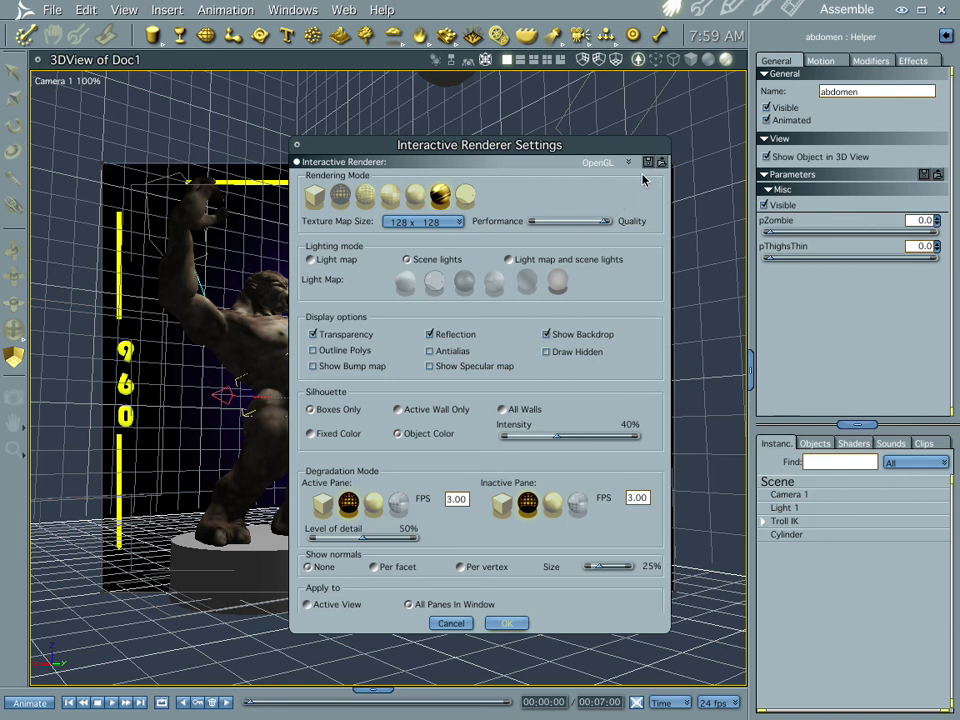
{"action": "left_click", "coordinate": [507, 623]}
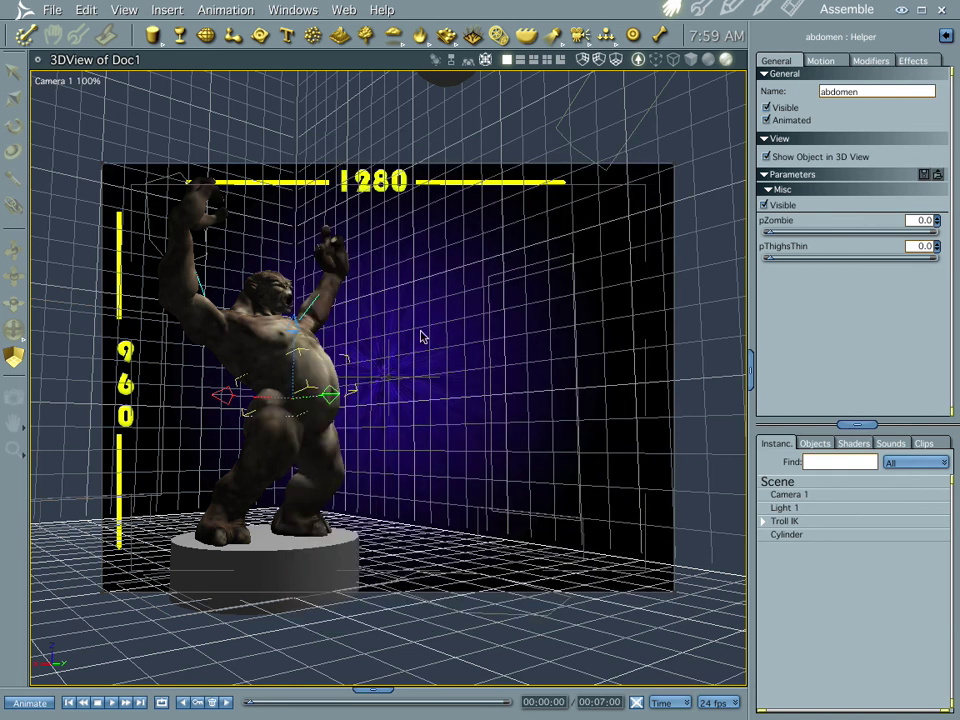
{"action": "key", "text": "ctrl+r"}
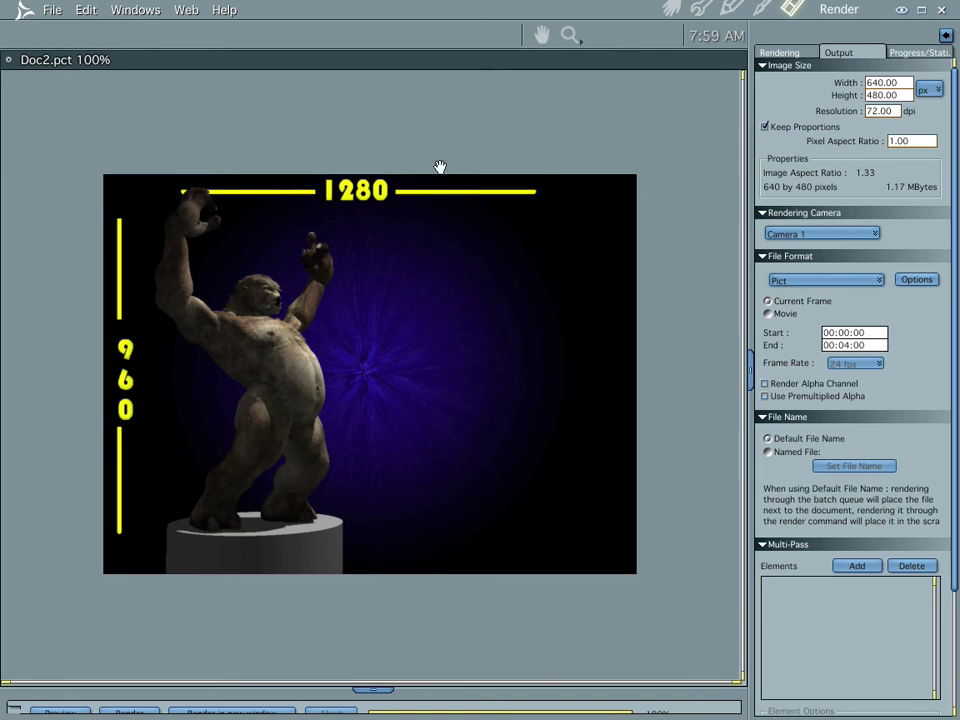
Return to the Assemble room's 3D view of the troll before the purple backdrop.
{"action": "left_click", "coordinate": [675, 8]}
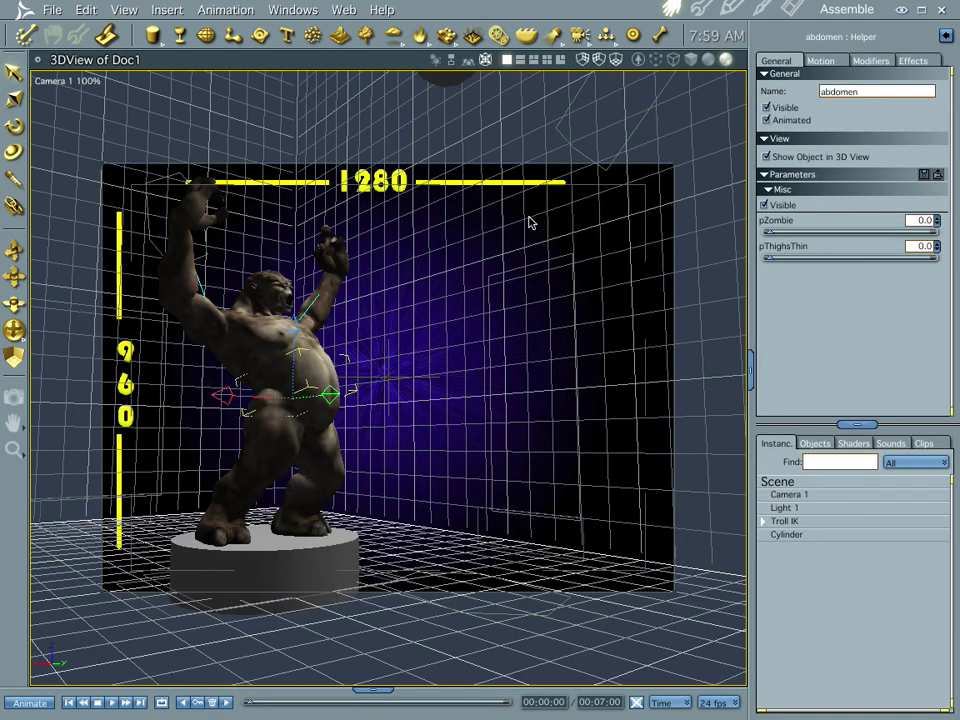